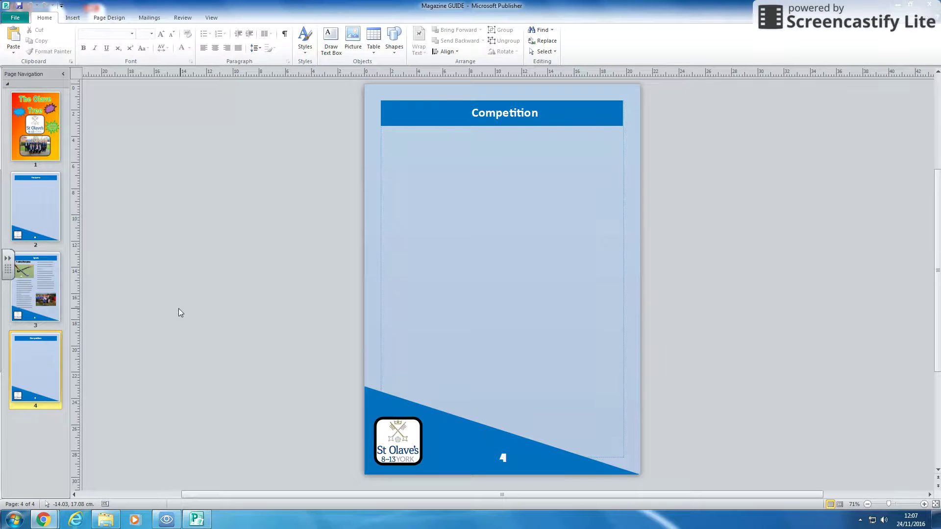
Step: Look through the magazine's Welcome, Sport, Competition and cover pages
click(46, 204)
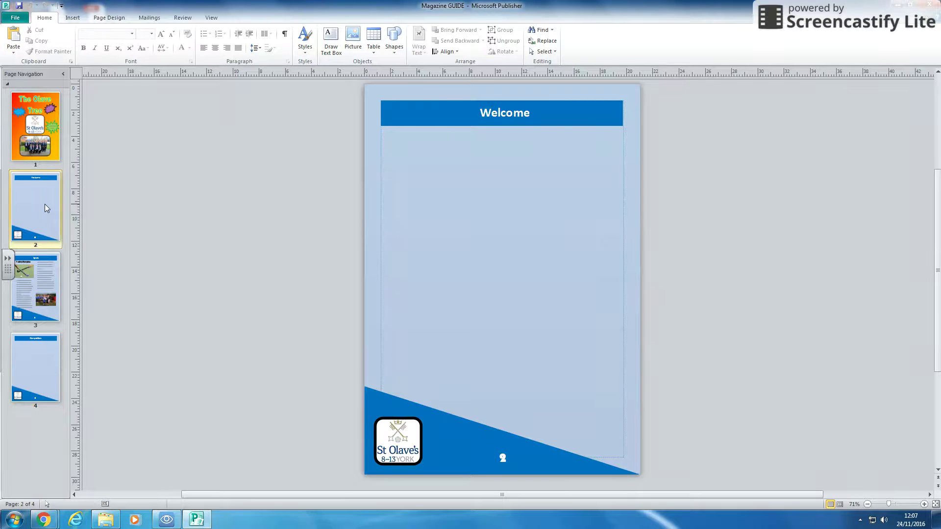
click(22, 270)
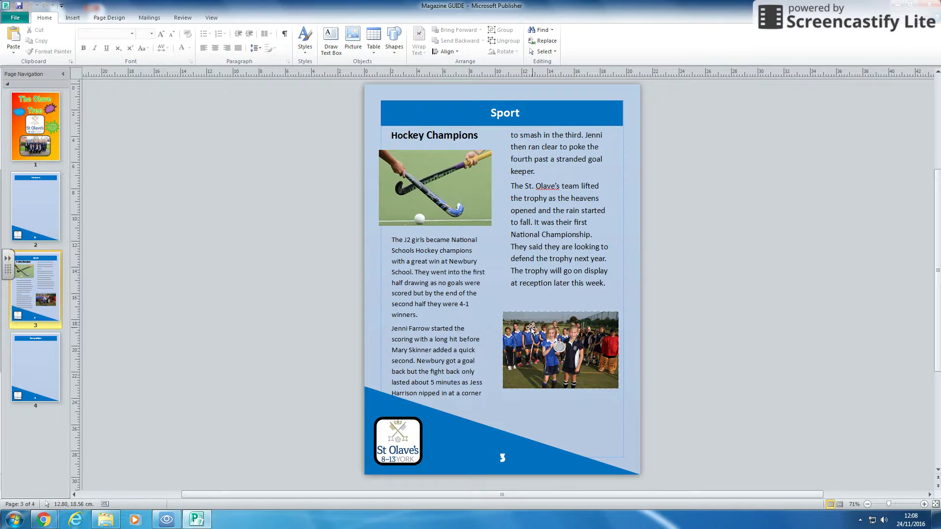
click(43, 373)
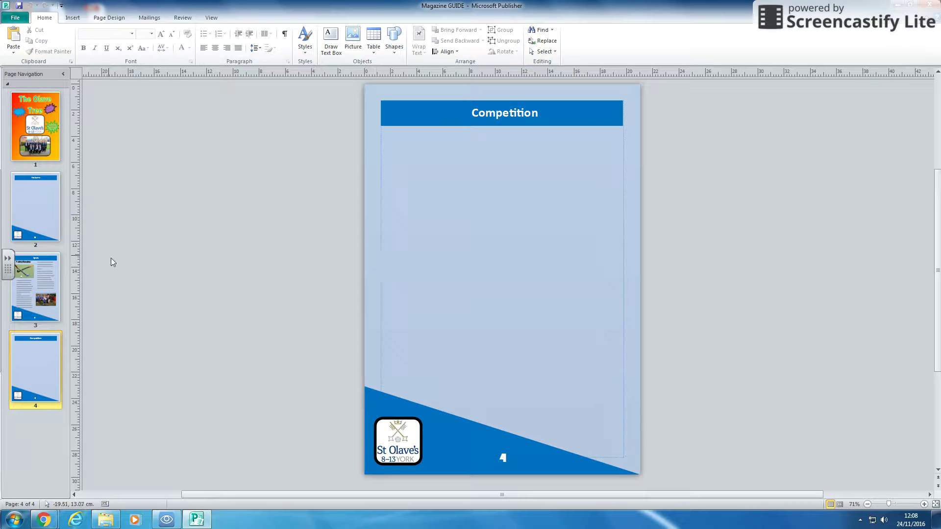
click(55, 223)
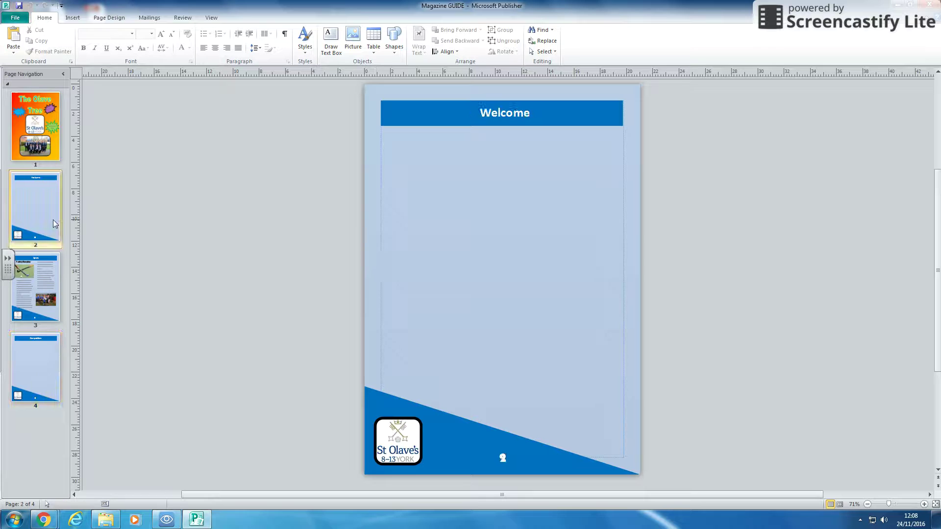
click(54, 150)
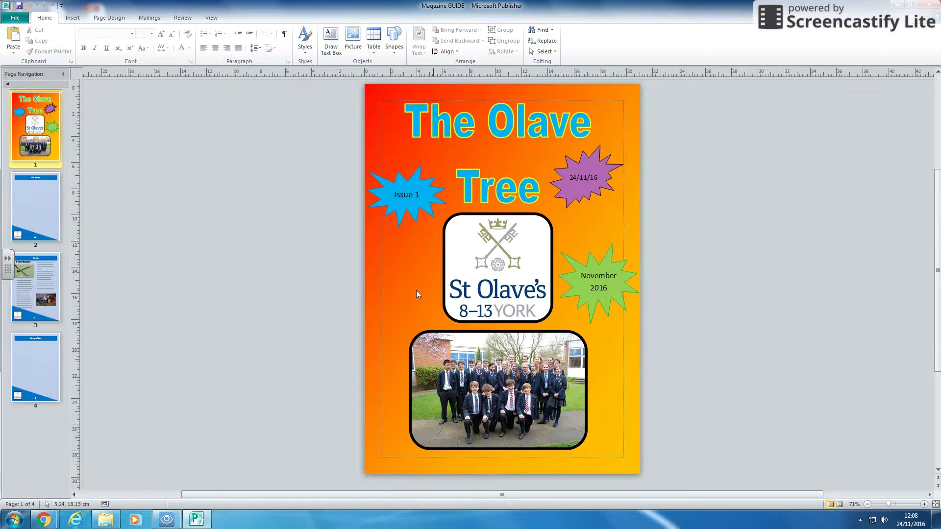
Step: Insert a table of two columns and four rows on the Welcome page and place it at the right below the heading
click(28, 209)
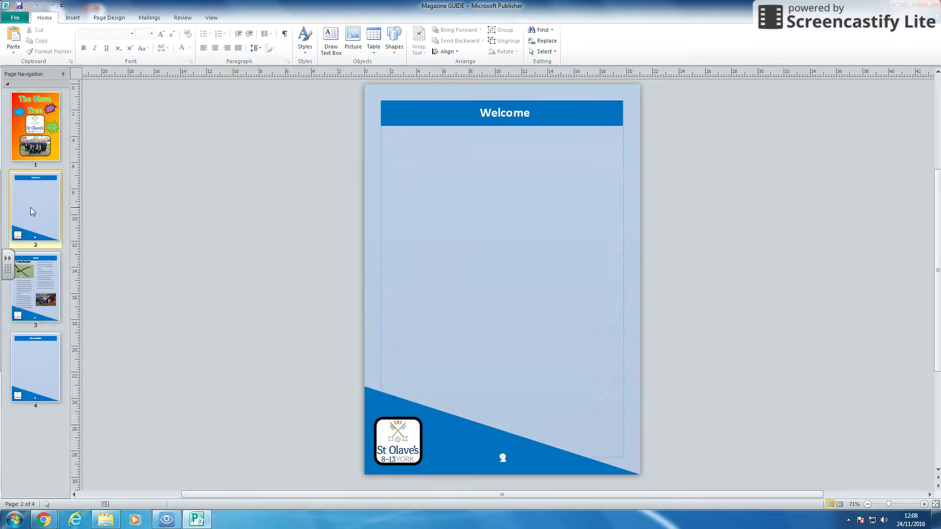
click(72, 18)
click(44, 18)
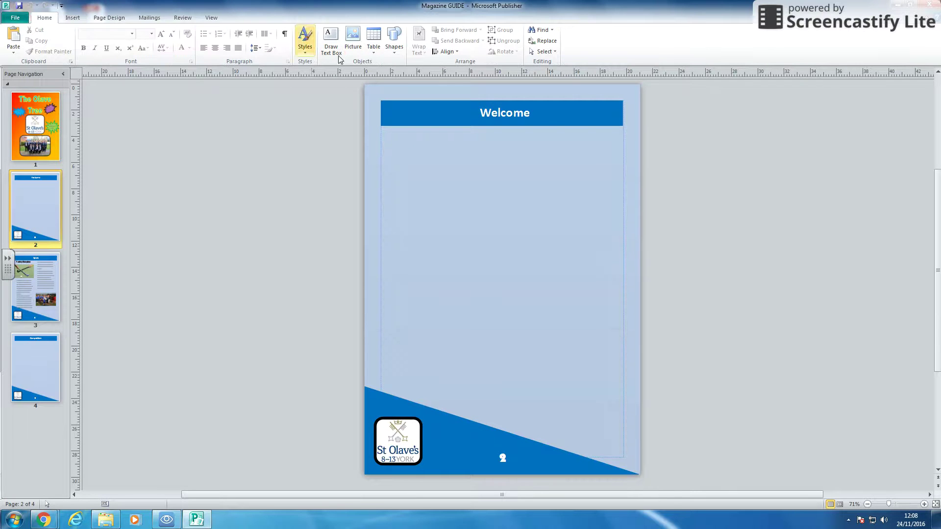
click(374, 56)
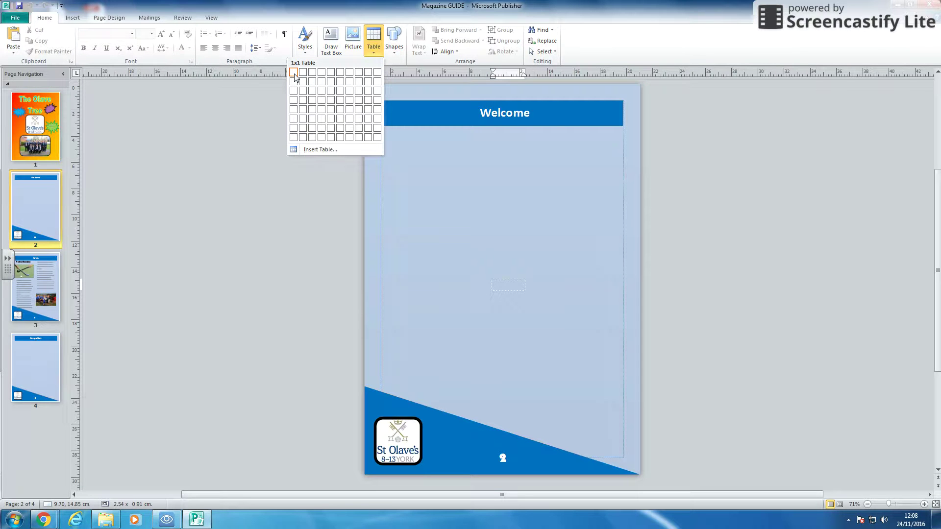
click(303, 103)
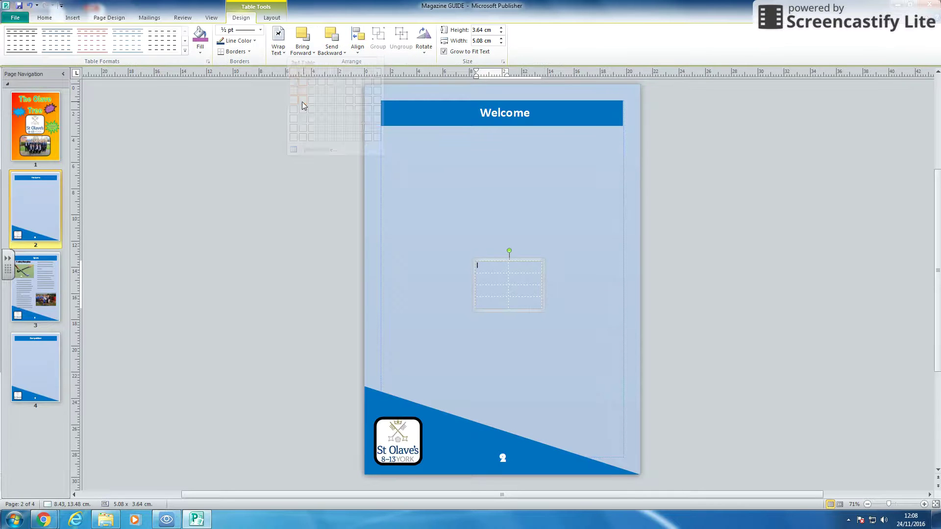
drag(532, 240, 598, 116)
Step: Apply 3 pt blue borders to all cells of the table on the Welcome page
click(924, 504)
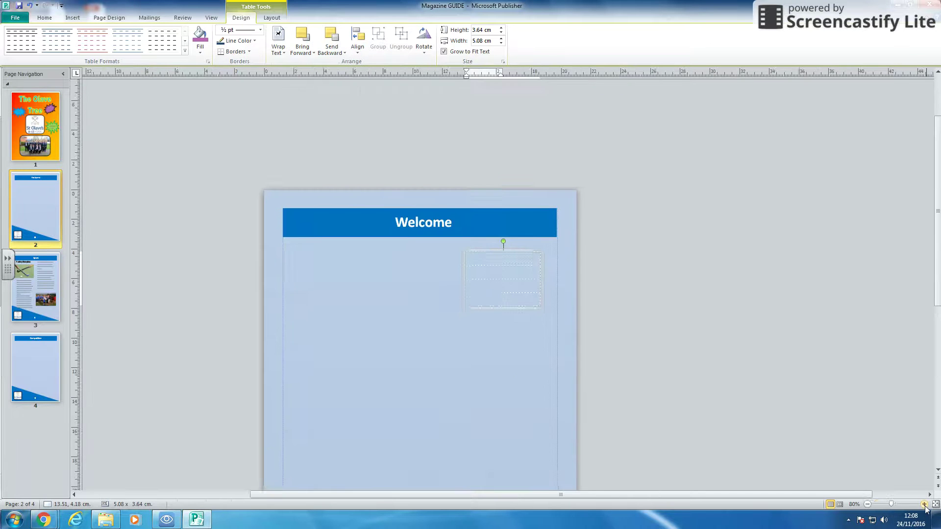
click(924, 504)
click(924, 505)
click(924, 504)
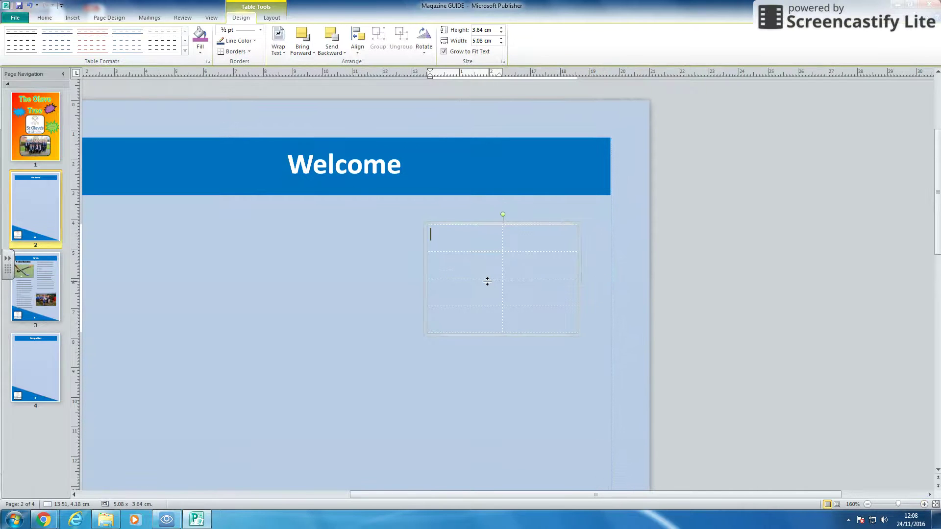
click(681, 338)
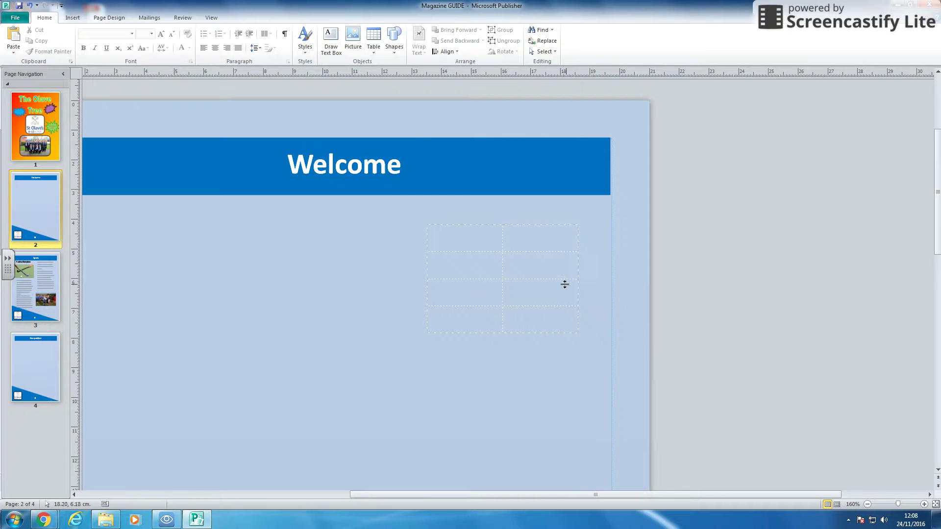
drag(476, 241, 542, 320)
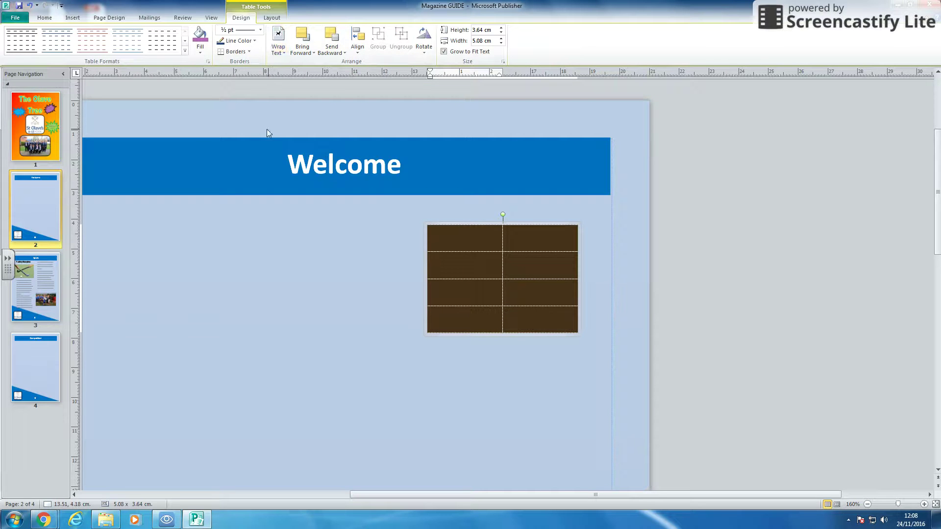
click(261, 30)
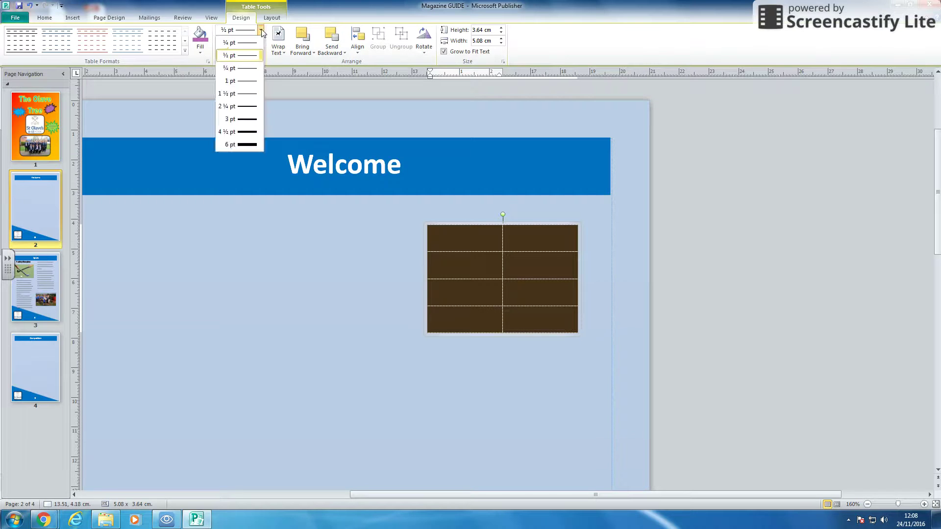
click(248, 119)
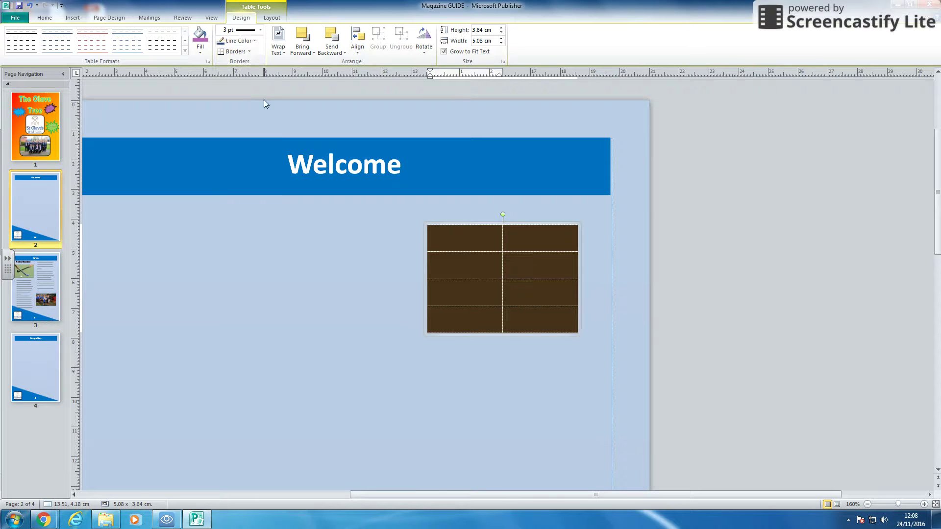
click(254, 41)
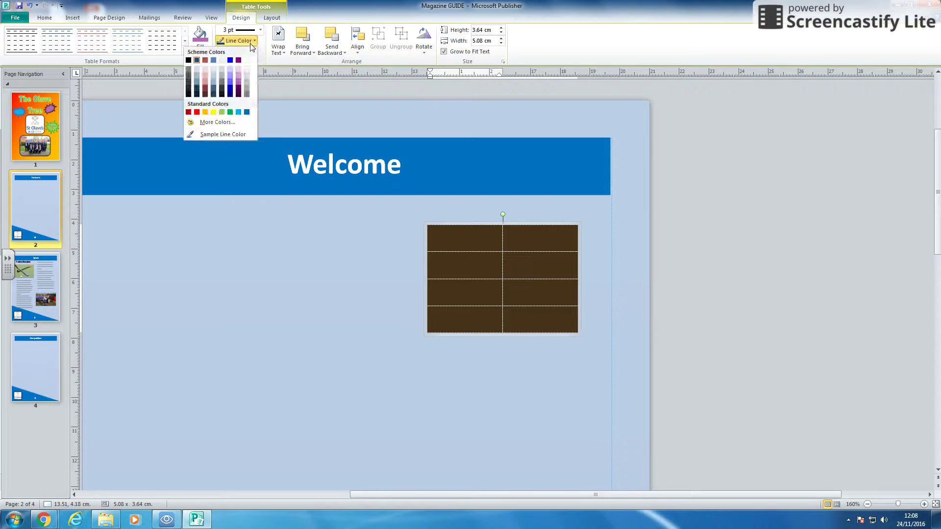
click(247, 113)
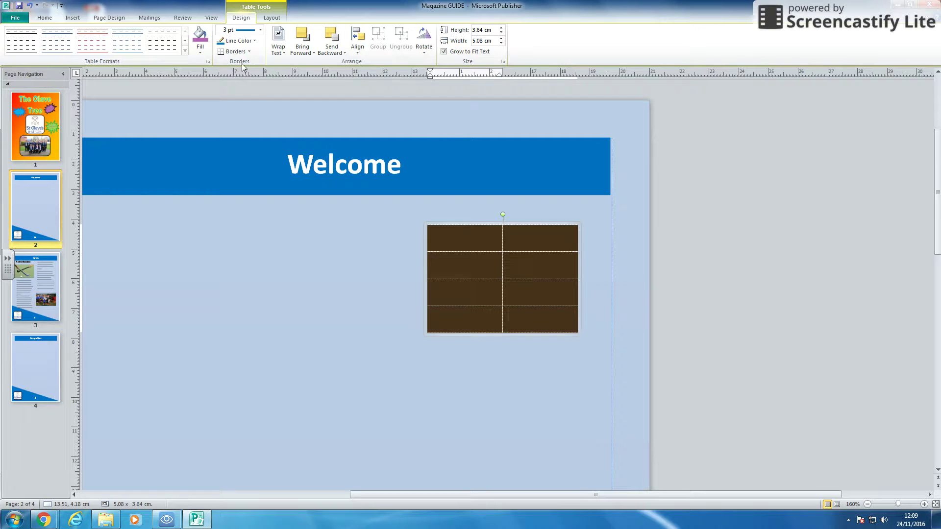
click(250, 52)
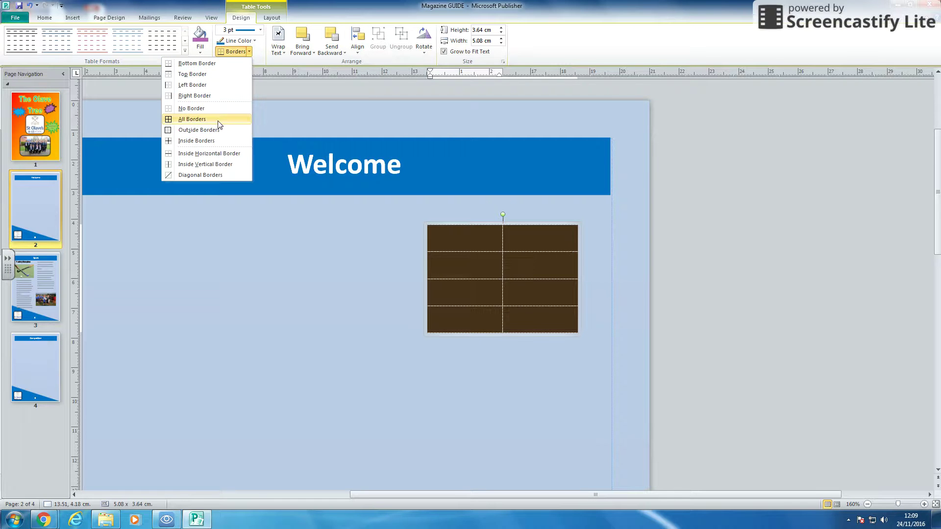
click(186, 121)
click(400, 374)
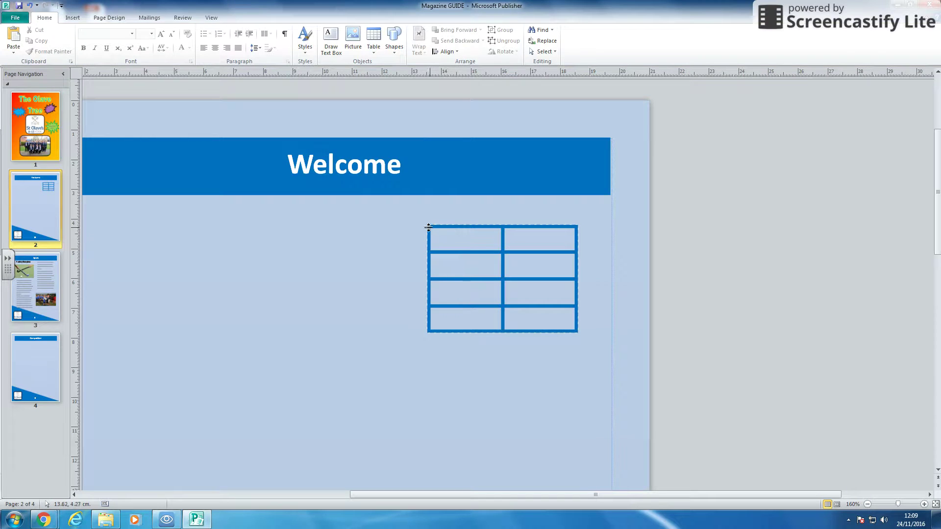
Step: Enlarge the table to about 7.62 x 5.19 cm and move it closer to the Welcome heading and the right margin
drag(452, 240, 531, 338)
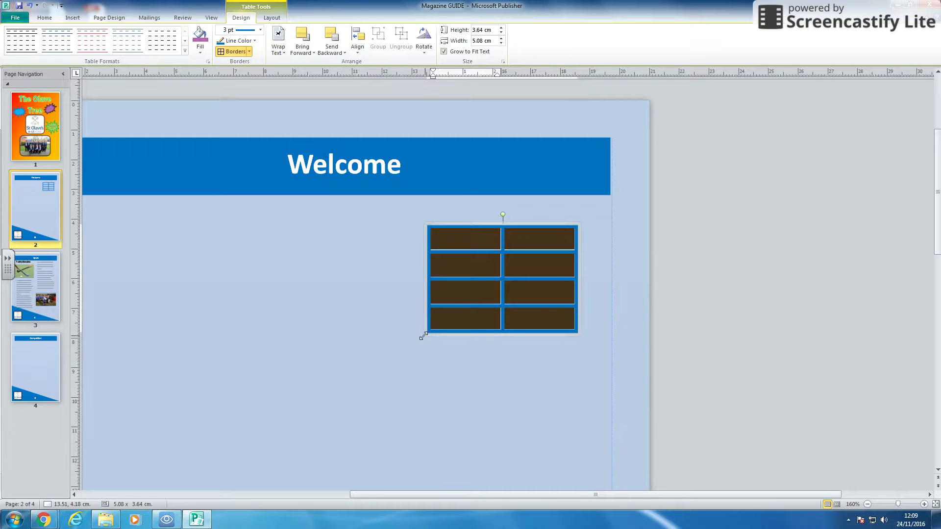
drag(422, 337, 348, 382)
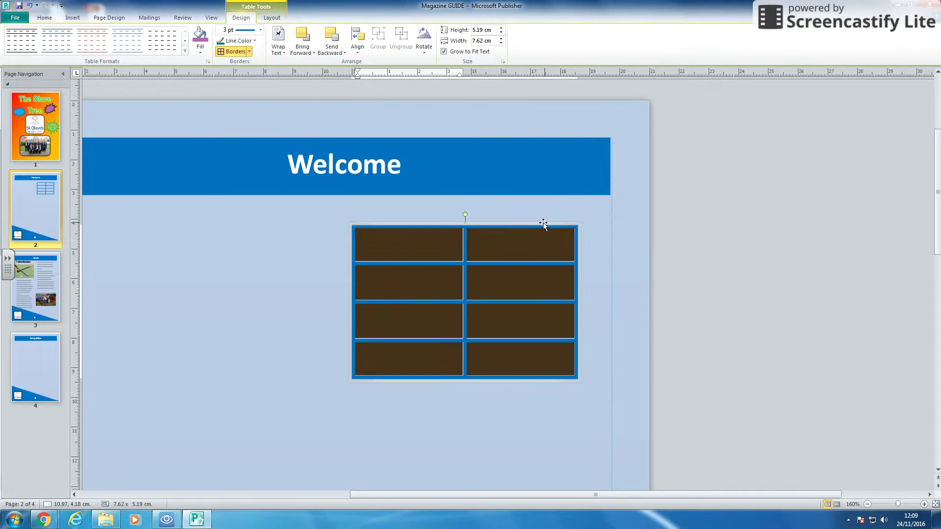
drag(542, 224, 559, 206)
Step: Enter "Table of contents" in the table's first cell
click(512, 230)
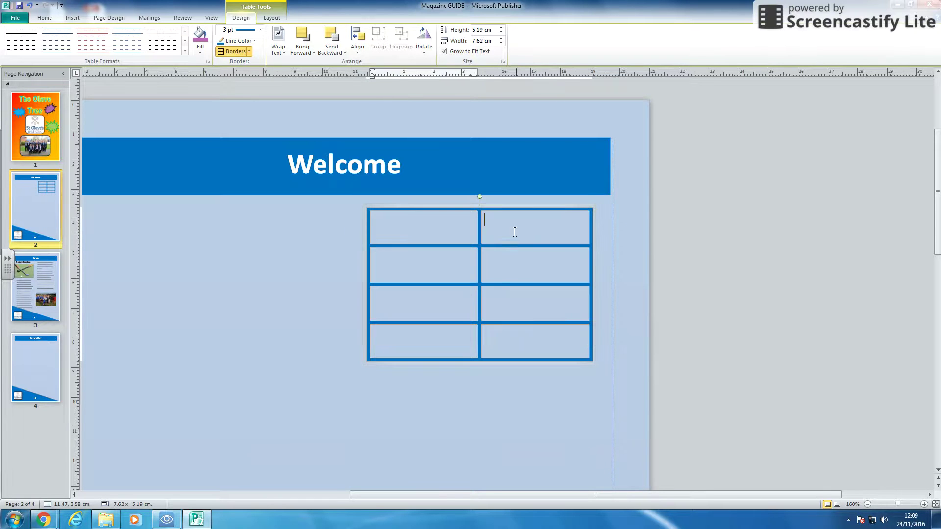
click(443, 232)
text(Table of)
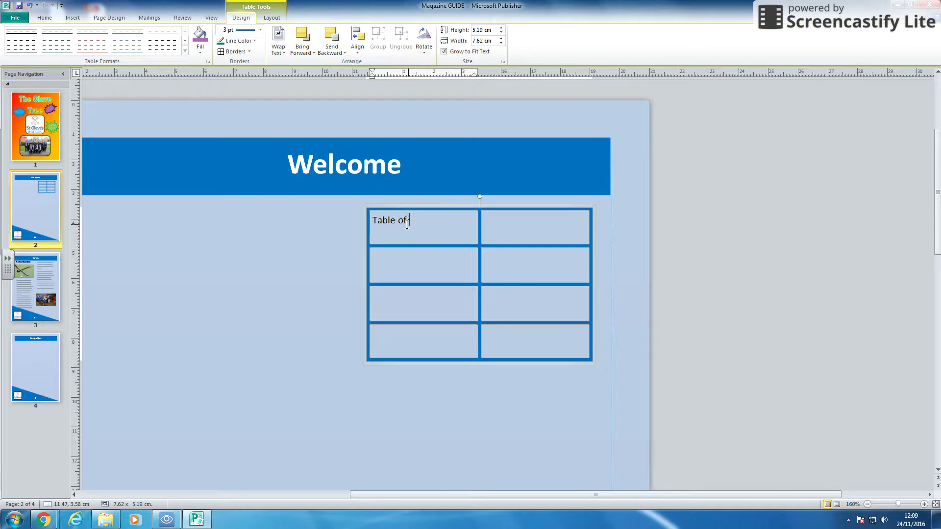
text( contens)
drag(535, 228, 395, 225)
click(392, 224)
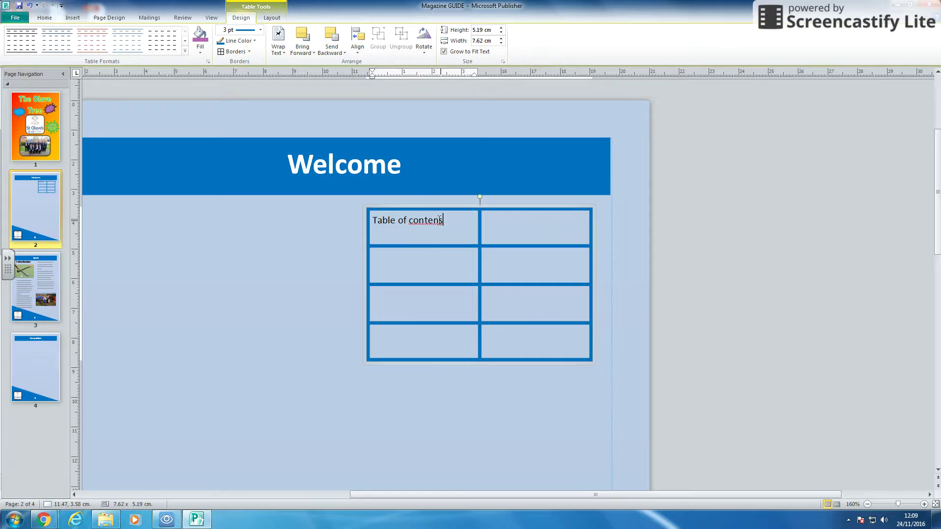
double_click(438, 220)
click(439, 220)
text(t)
Step: Merge the two cells of the table's first row and centre the title horizontally and vertically
drag(519, 227, 442, 228)
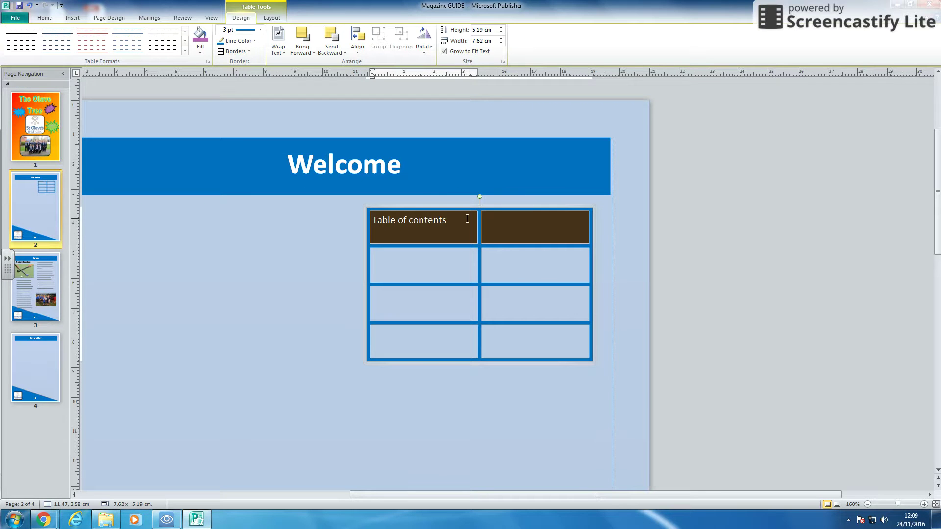
click(272, 16)
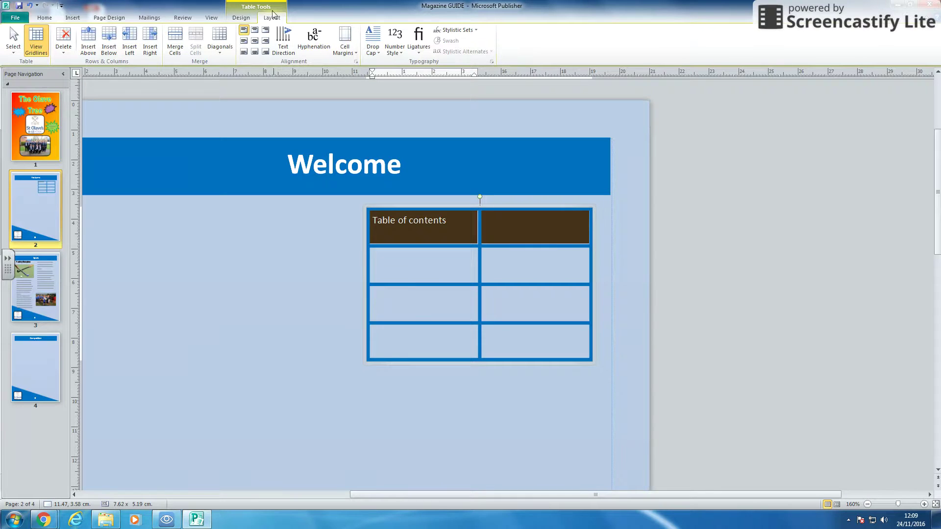
click(175, 43)
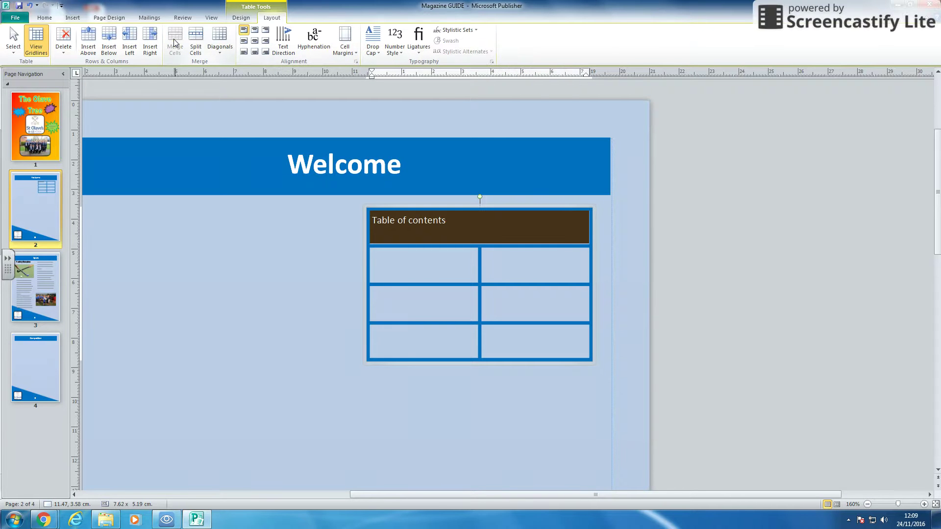
click(255, 42)
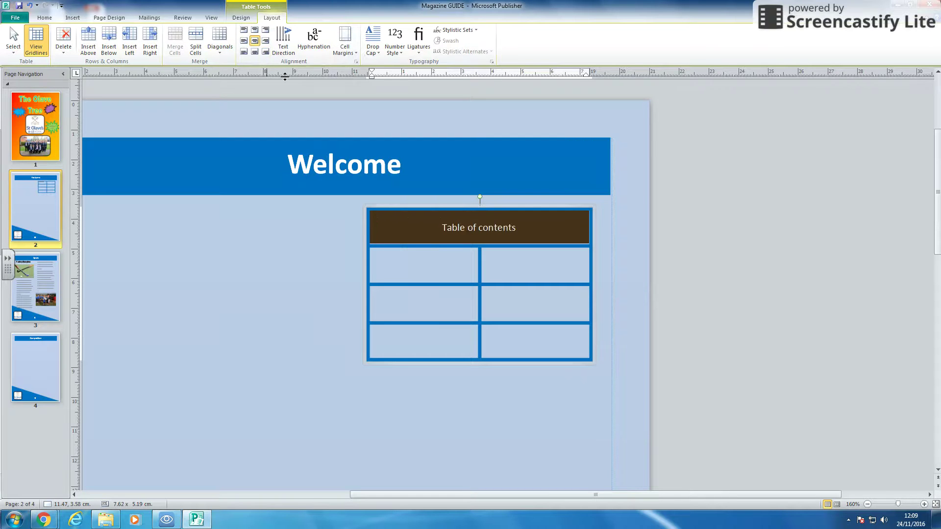
Step: Format the "Table of contents" title at font size 20, bold, in white
click(47, 19)
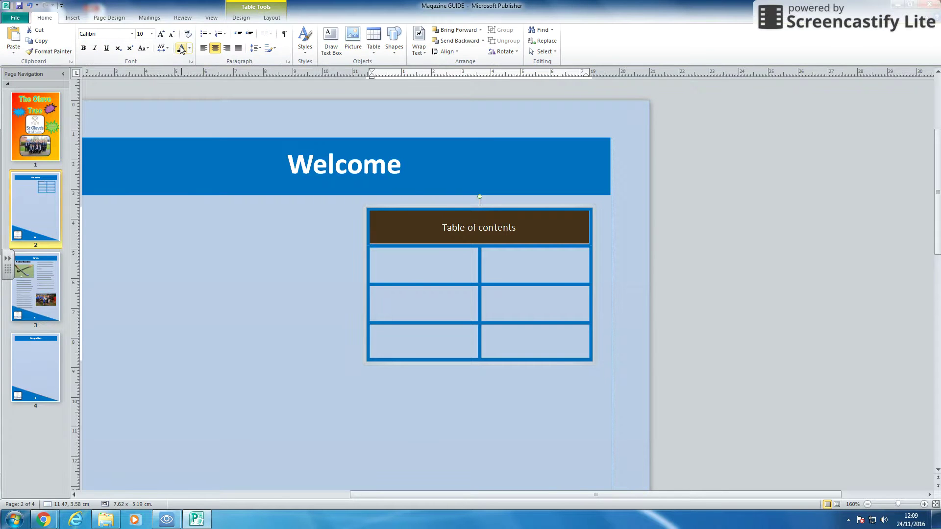
click(132, 34)
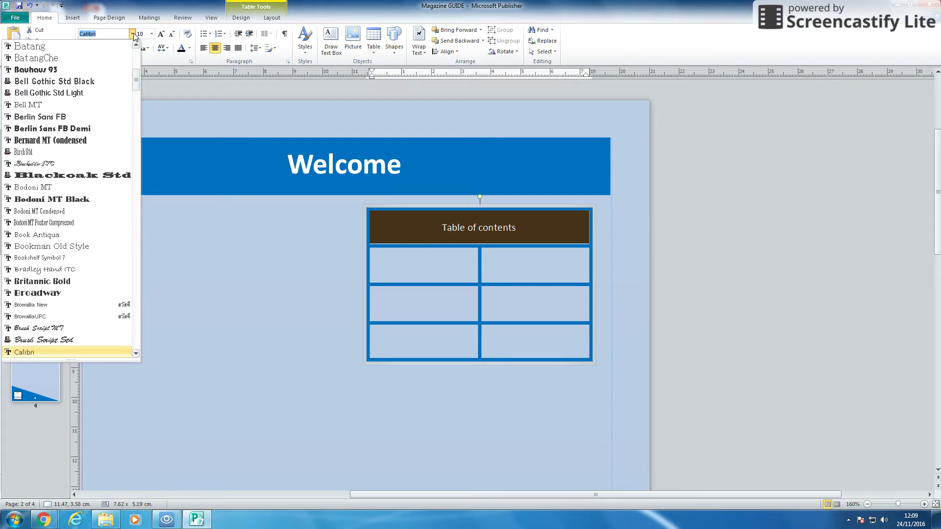
click(152, 34)
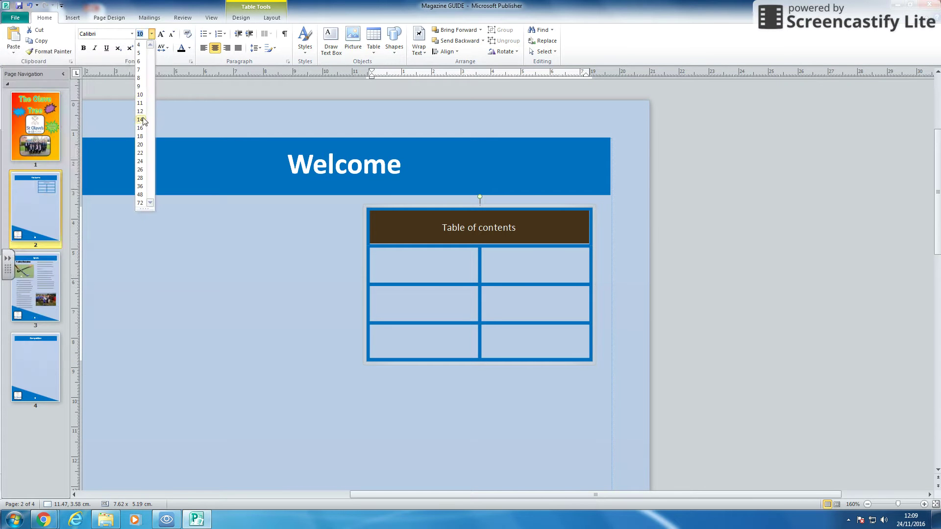
click(140, 144)
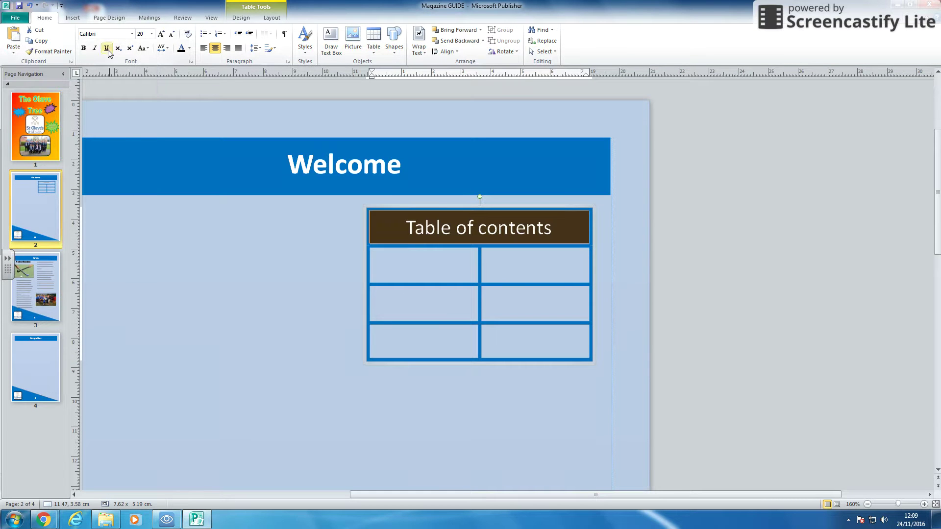
click(83, 48)
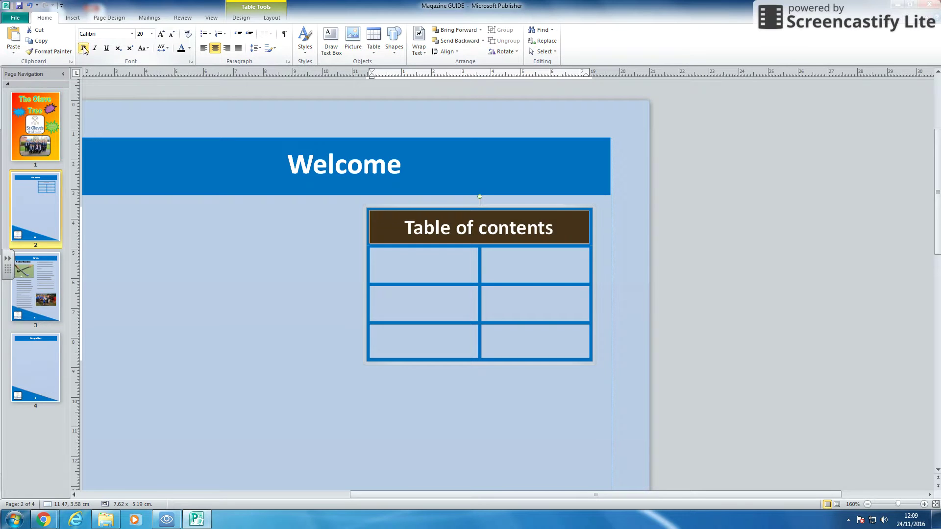
click(189, 48)
click(132, 67)
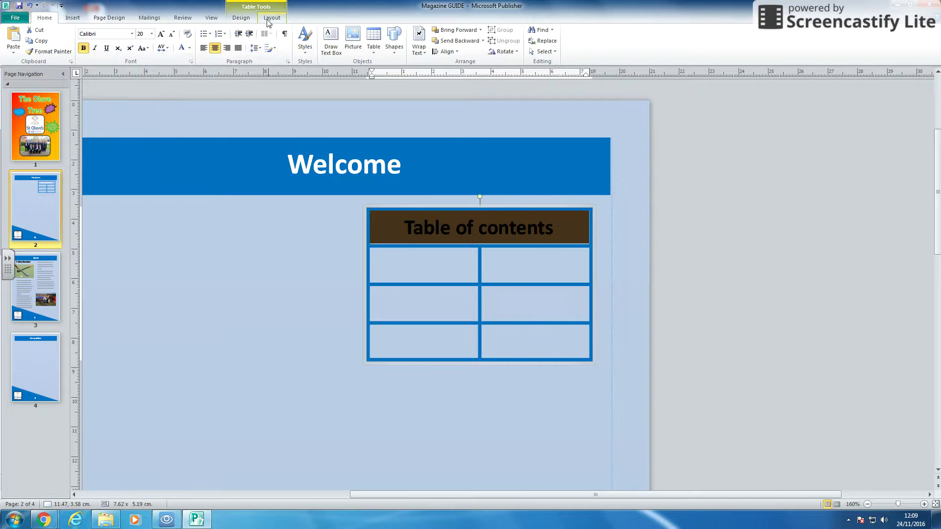
Step: Fill the table's merged title row with the standard blue that matches the Welcome banner
click(249, 20)
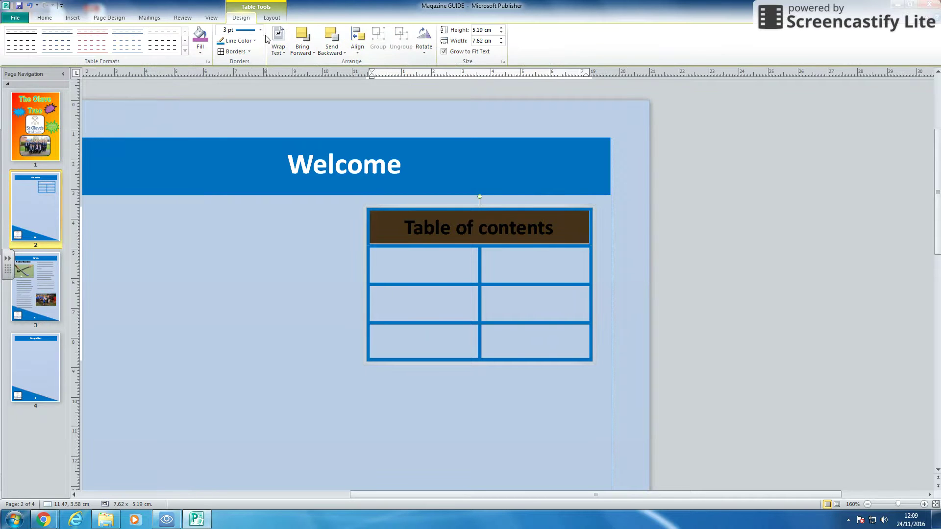
click(206, 53)
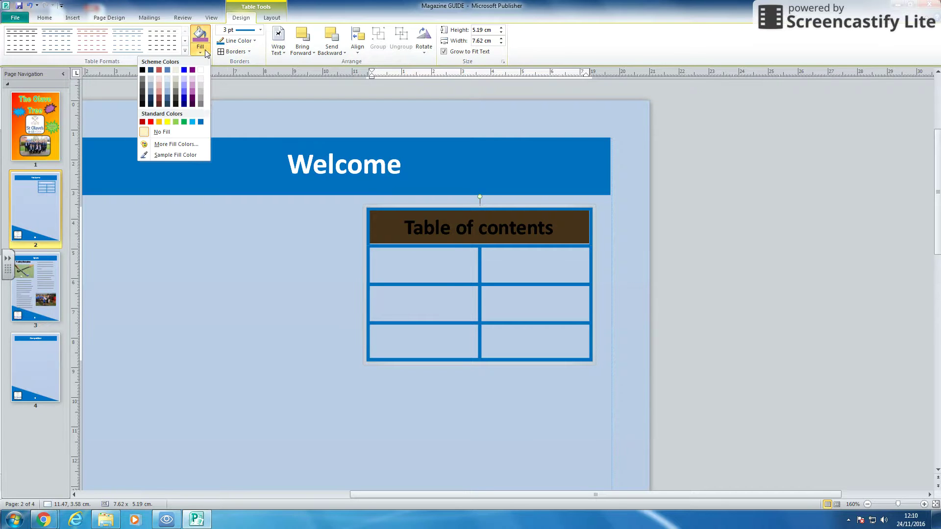
click(159, 122)
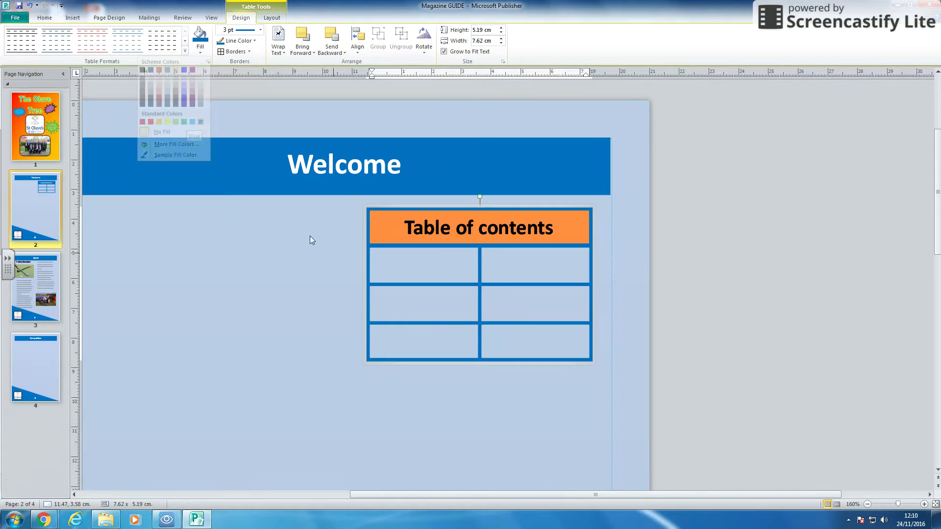
Step: Enter "Welcome" and "Page 2" in the two cells of the row below the table's title
click(458, 260)
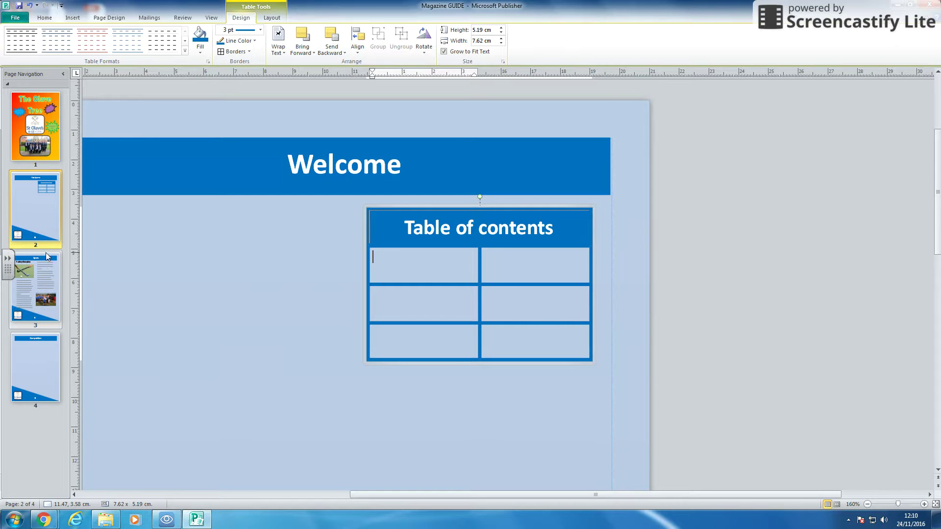
scroll(329, 248, down, 10)
scroll(331, 240, down, 2)
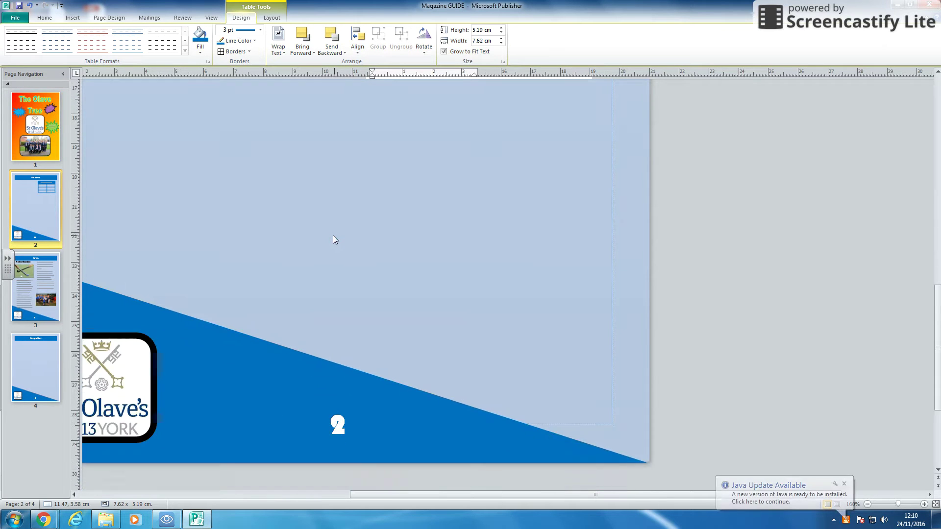
scroll(334, 238, up, 4)
scroll(338, 234, down, 6)
scroll(362, 337, up, 10)
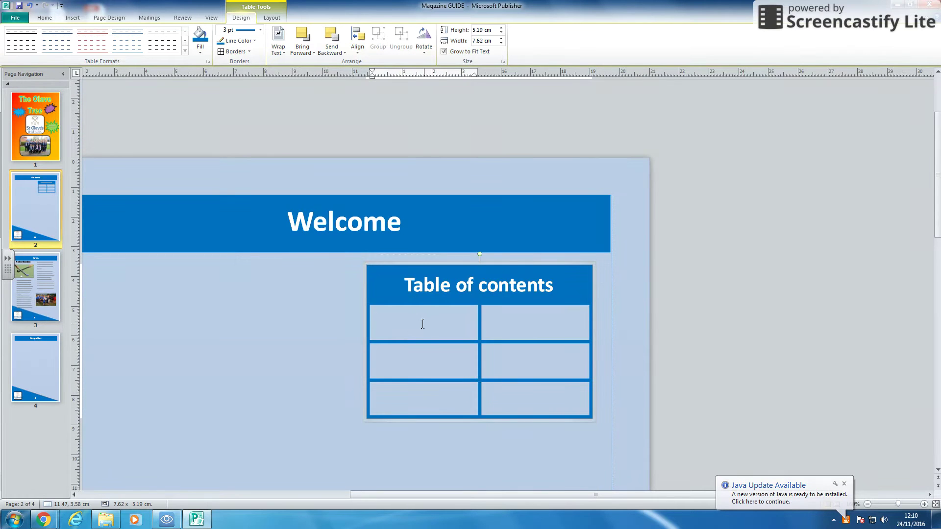
text(Welcome)
key(Tab)
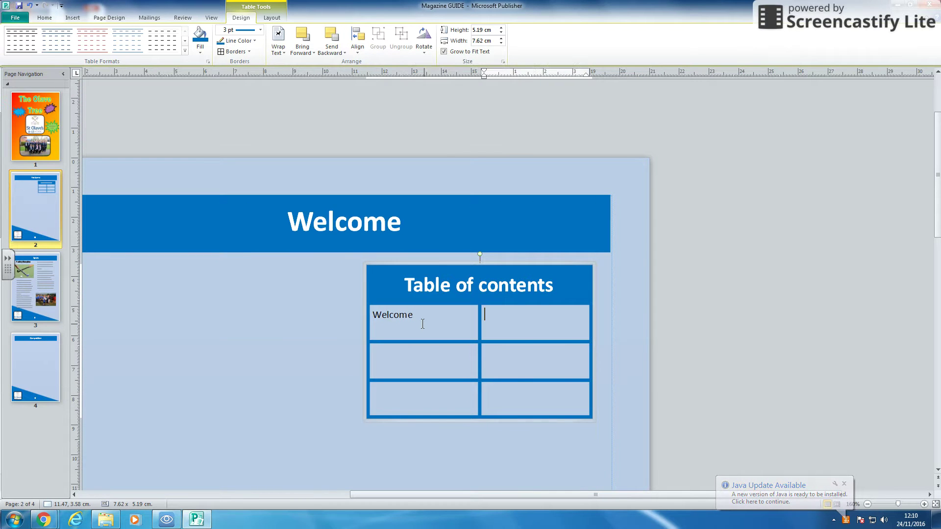
text(Page 2)
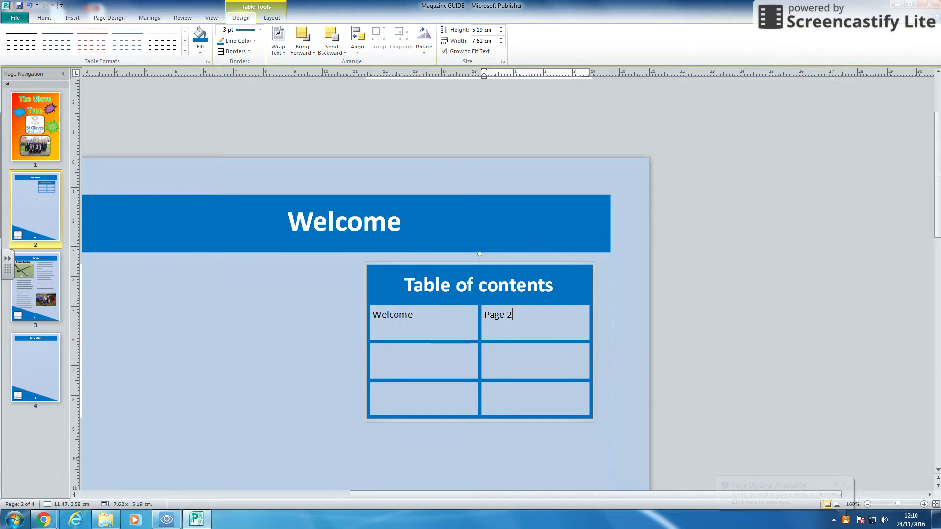
Step: Enter "Sport" and "Page 3" in the two cells of the table's third row
key(Tab)
text(S)
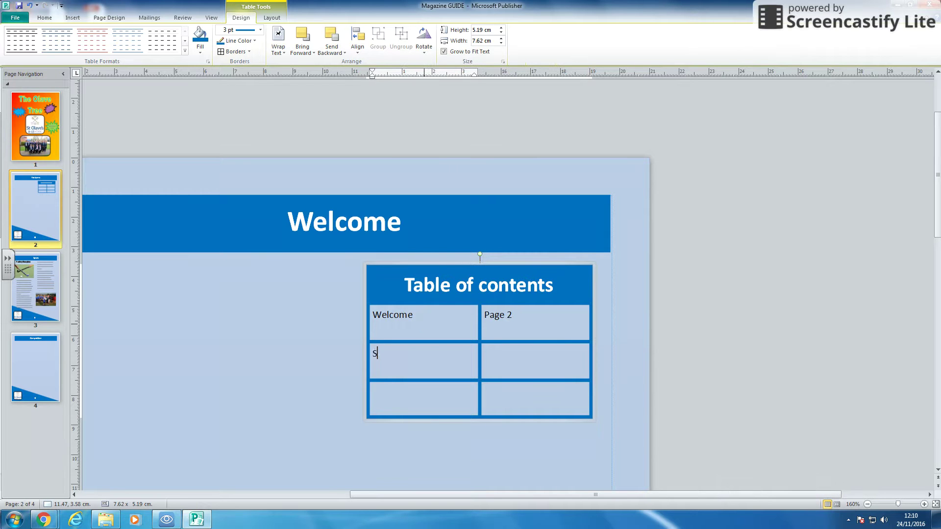
text(port)
key(Tab)
text(Page )
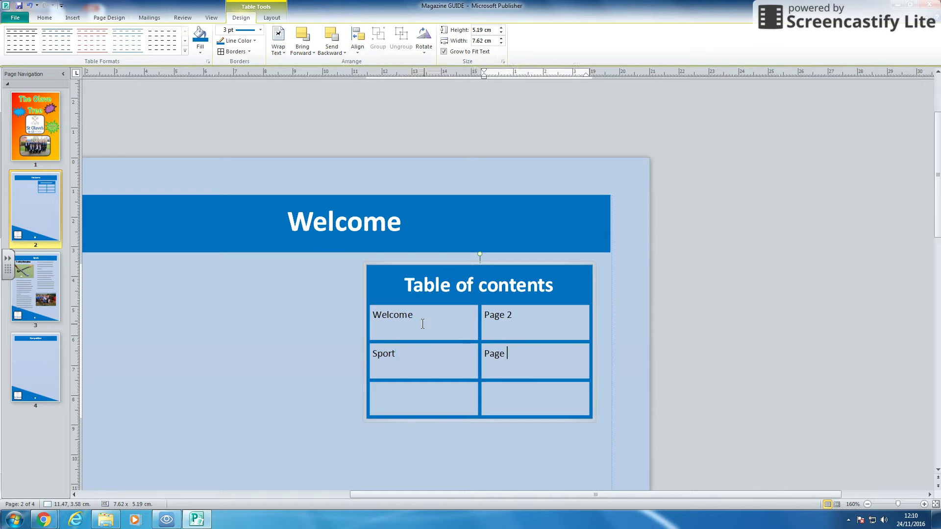
text(3)
Step: Enter "Competition" and "Page 4" in the table's last row, correcting the spelling of the first entry
key(Tab)
text(C)
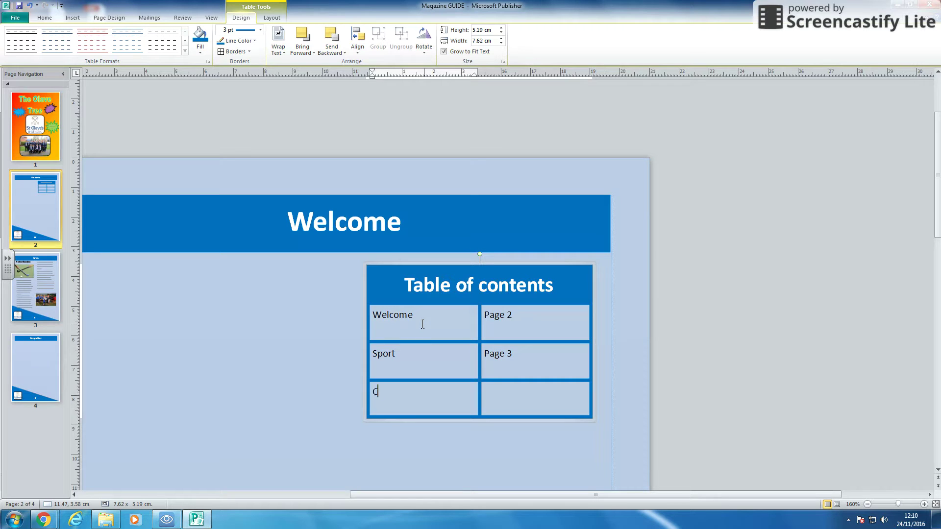
text(ompetiton)
key(Tab)
text(Page 4)
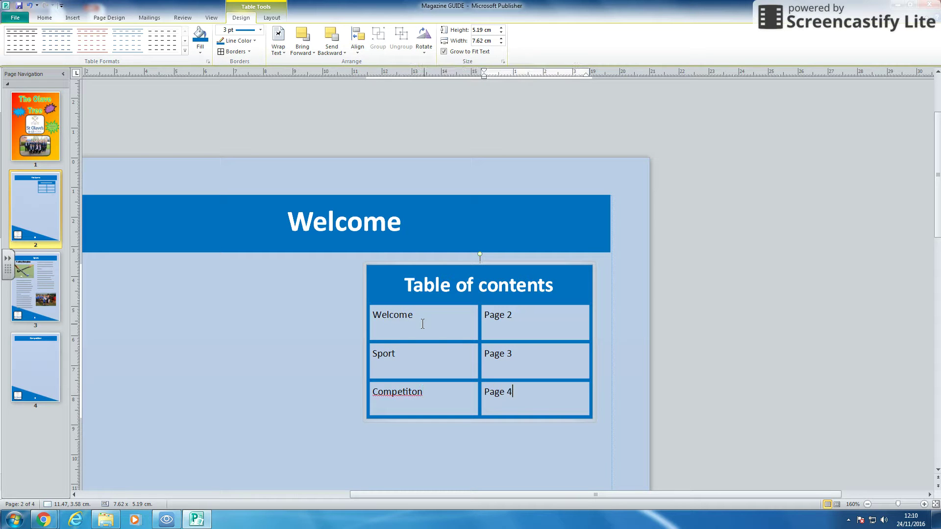
right_click(397, 394)
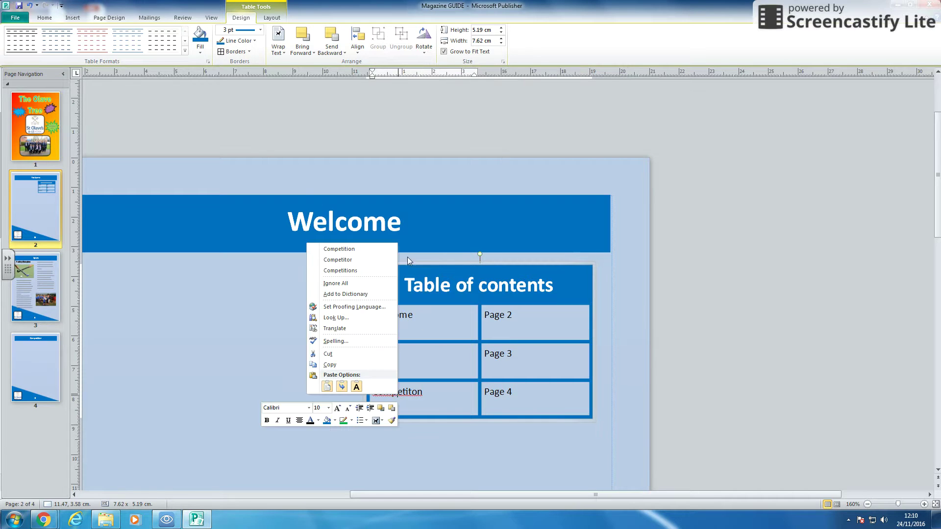
click(362, 249)
Step: Set the font size of all three content rows below the title to 16
drag(387, 318, 549, 382)
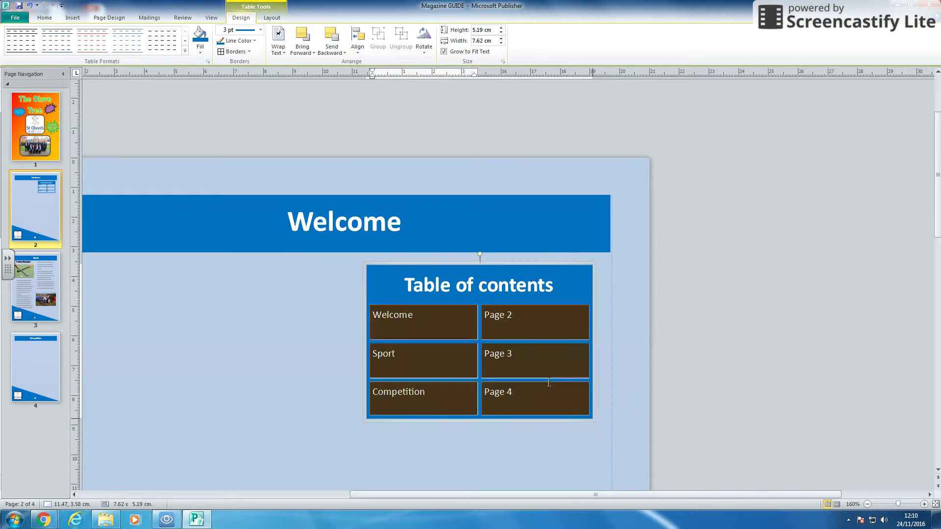
click(44, 18)
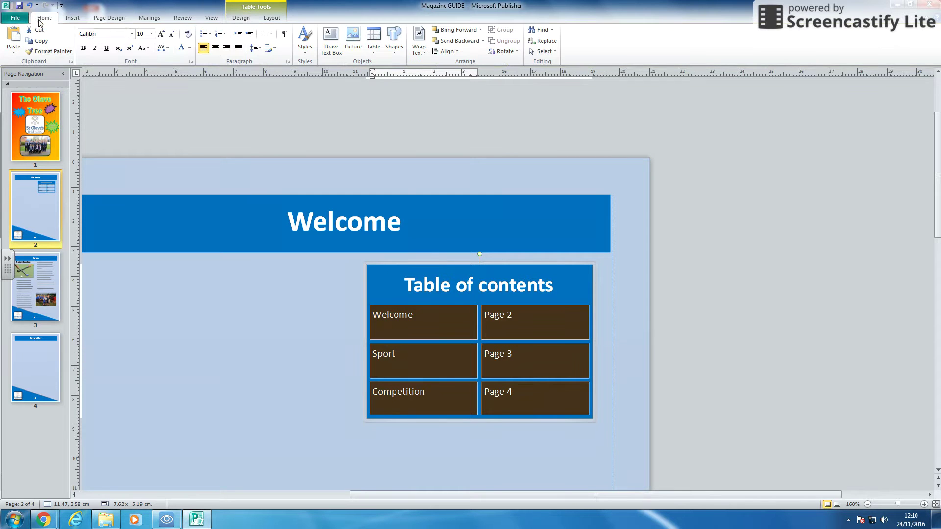
click(161, 35)
click(161, 35)
click(160, 34)
click(161, 35)
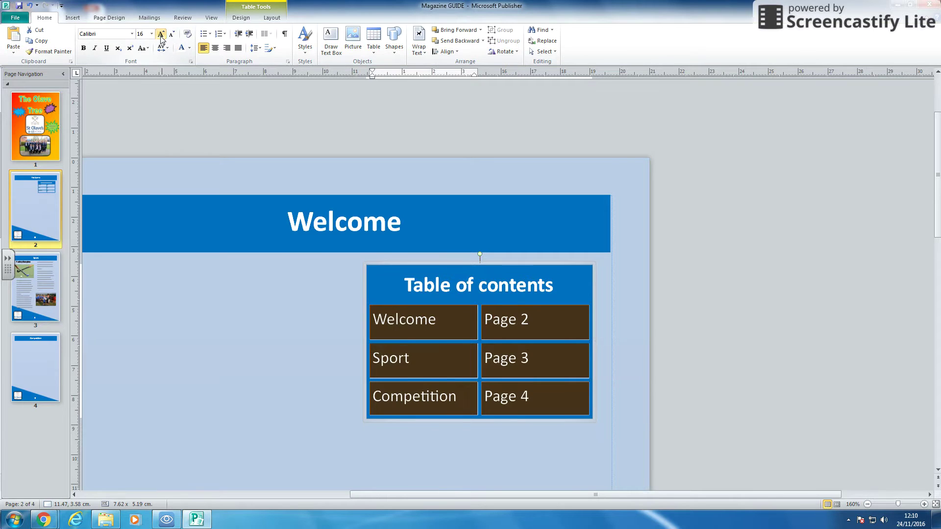
click(308, 384)
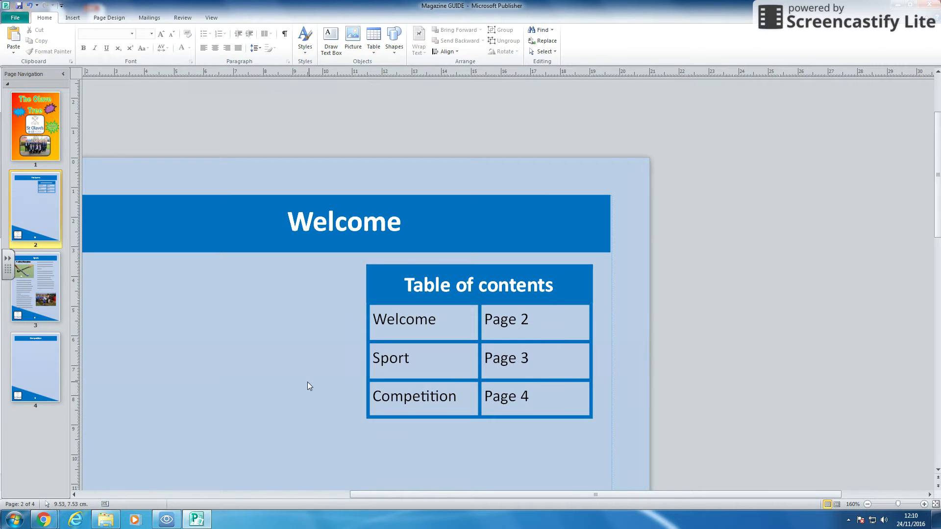
ctrl+scroll(307, 381, down, 6)
ctrl+scroll(304, 374, up, 3)
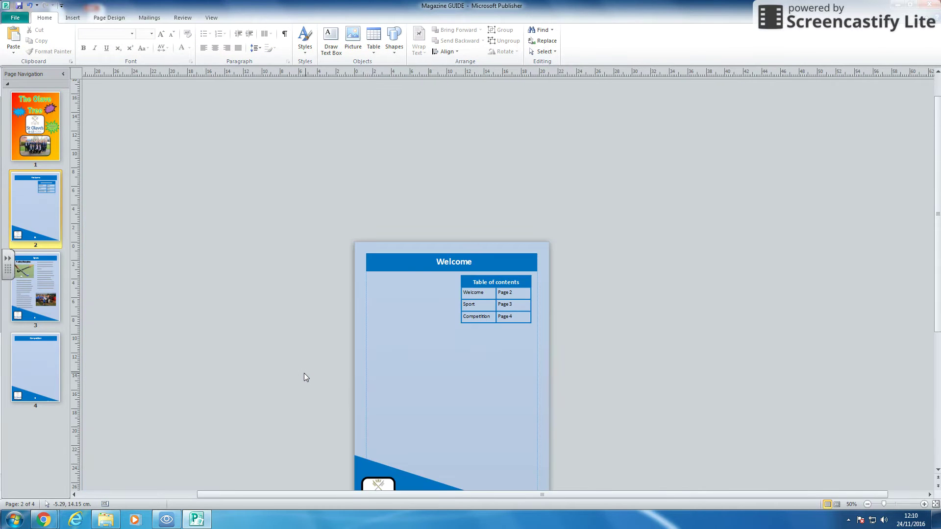
ctrl+scroll(339, 379, up, 3)
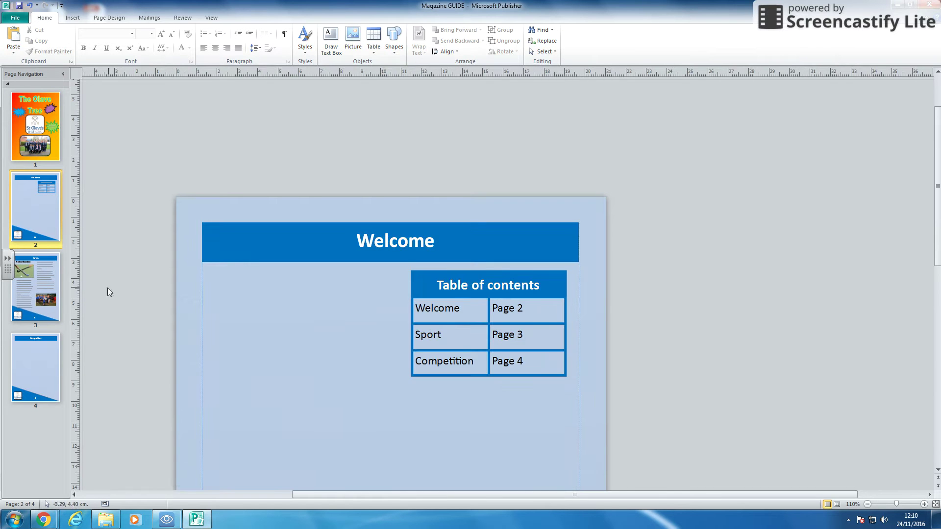
right_click(403, 339)
key(Escape)
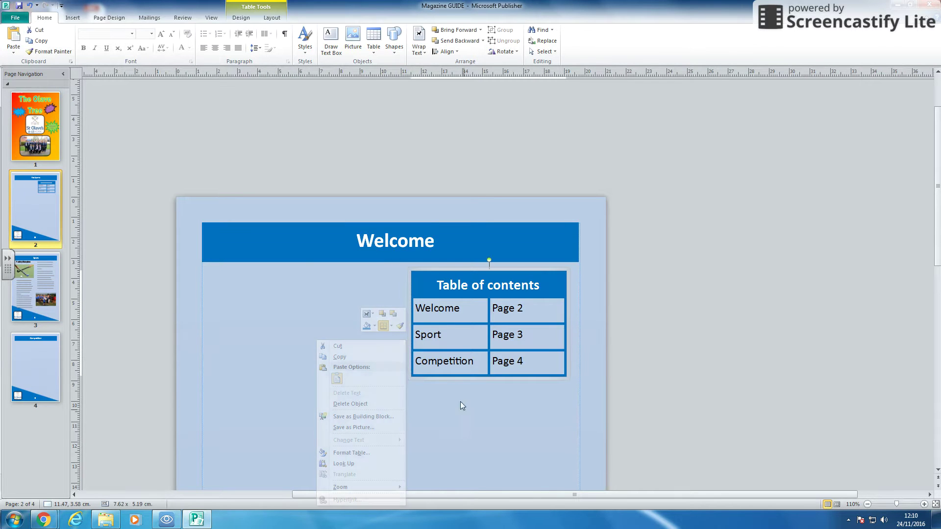
key(Escape)
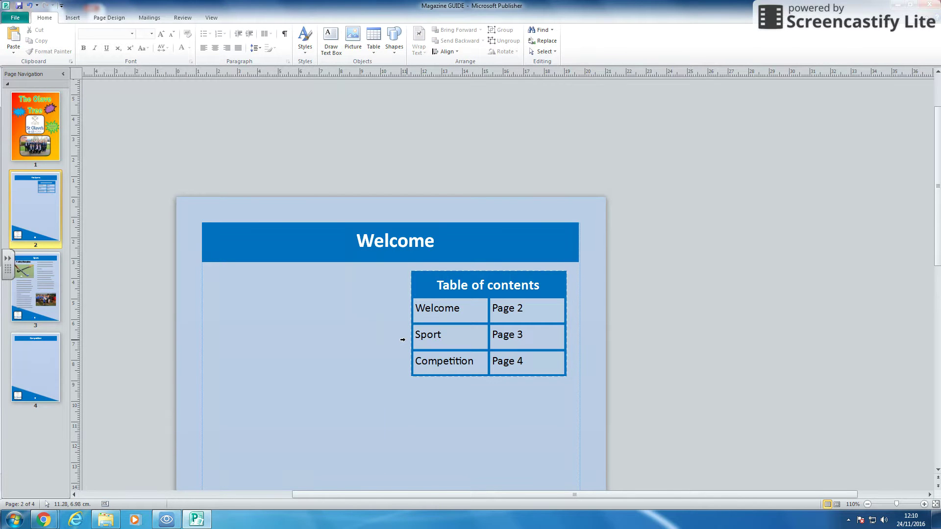
right_click(405, 339)
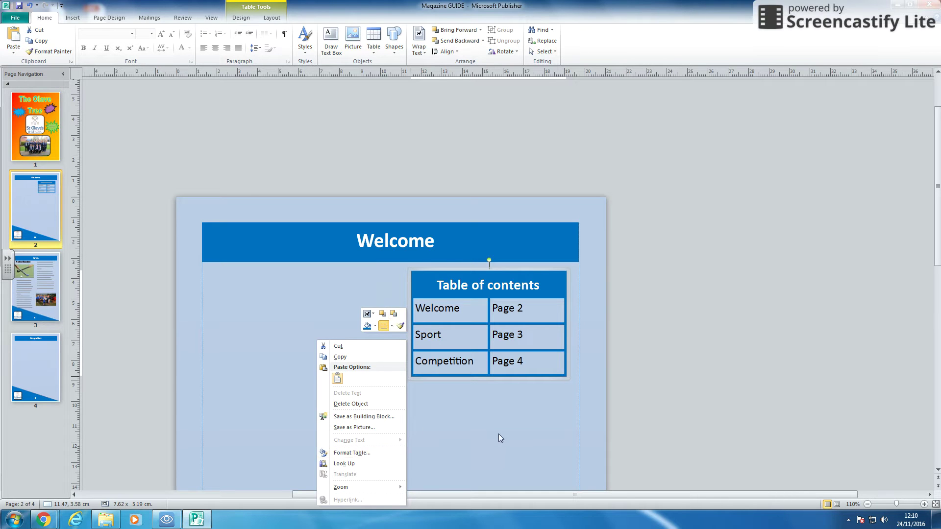
key(Escape)
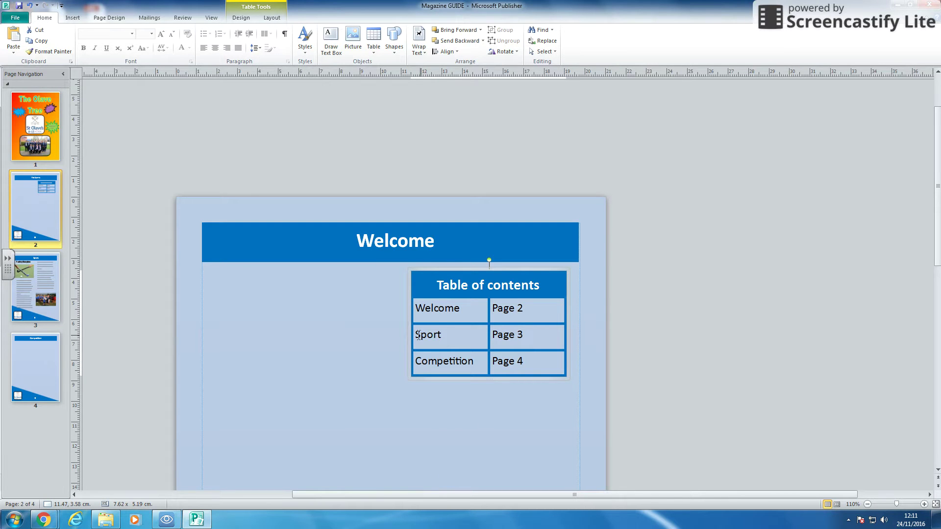
Step: Insert an empty row below the Sport row of the table of contents
drag(418, 335, 526, 337)
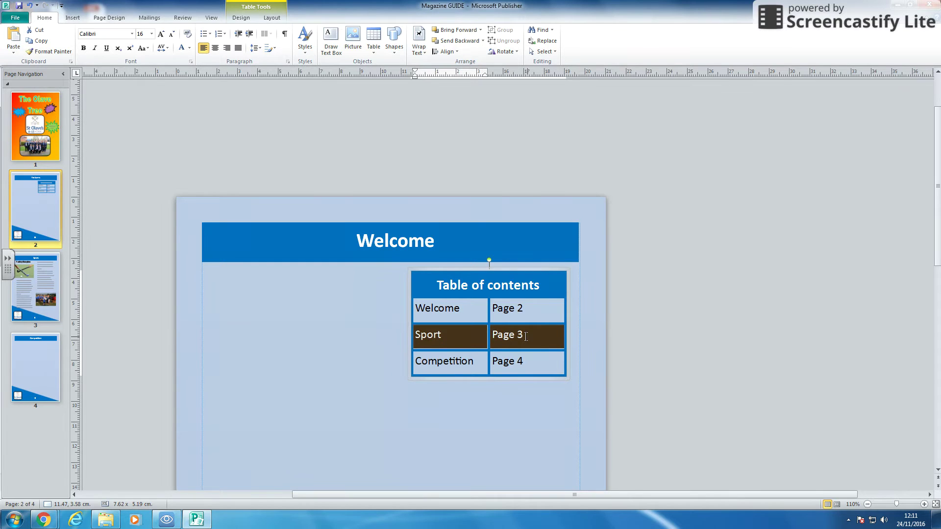
click(263, 21)
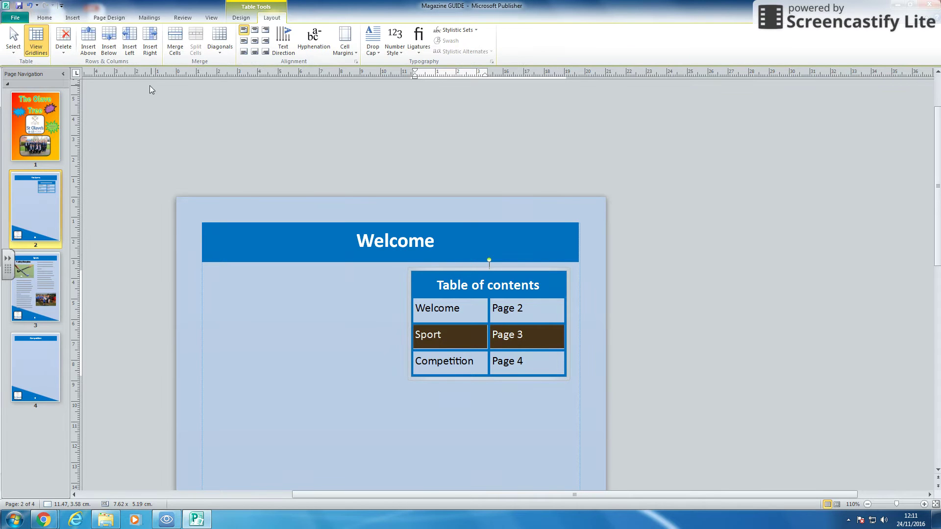
click(115, 51)
click(539, 425)
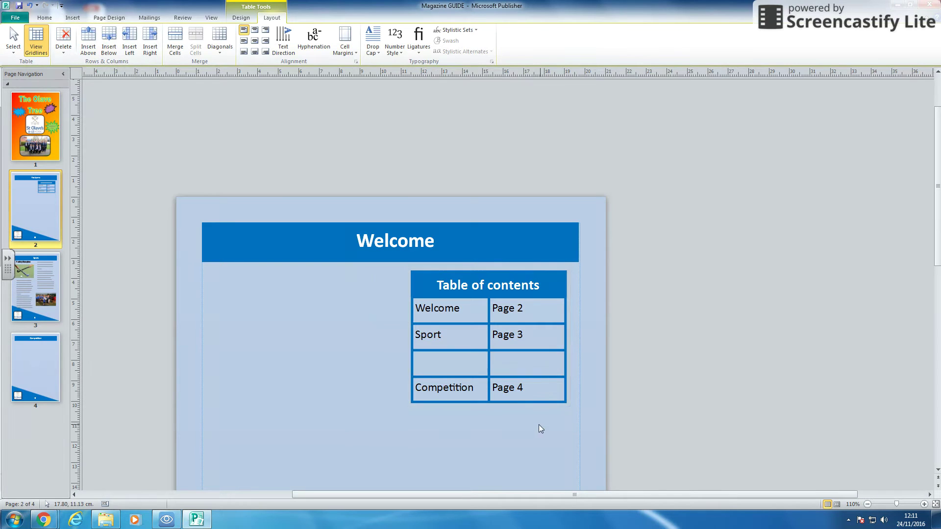
Step: Delete the empty row between the Sport and Competition rows
click(460, 361)
text(gf)
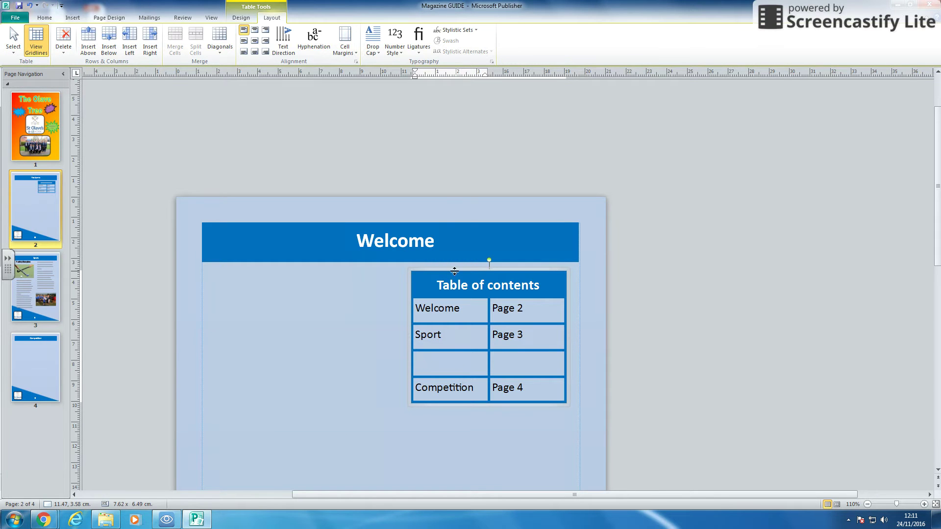
drag(464, 359, 518, 362)
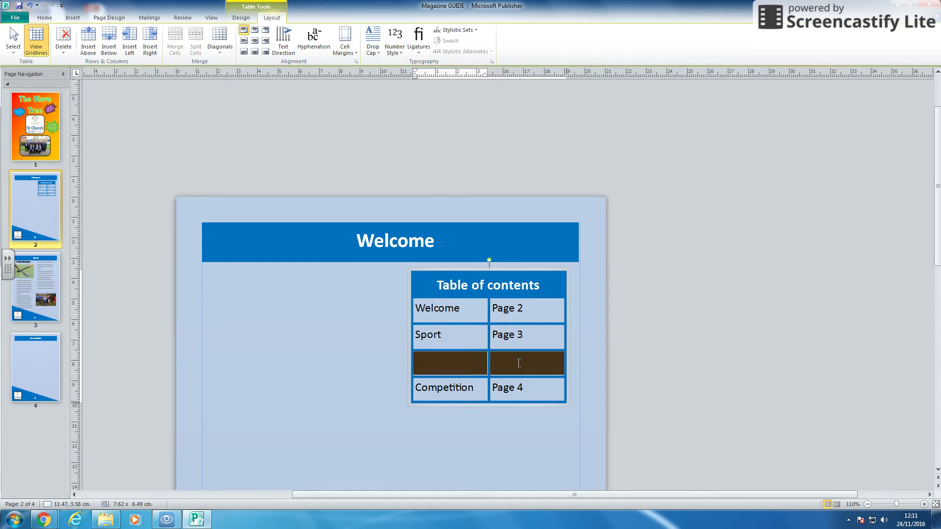
click(67, 49)
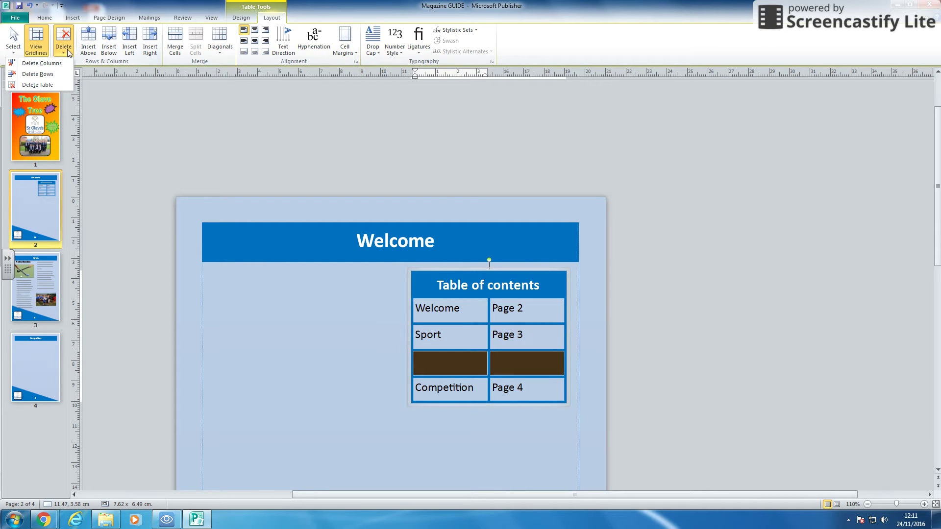
click(37, 74)
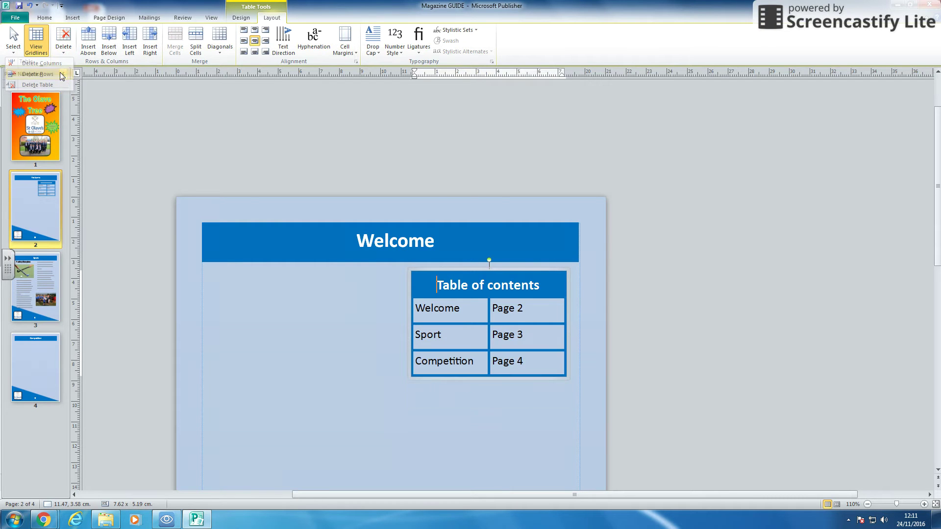
click(401, 384)
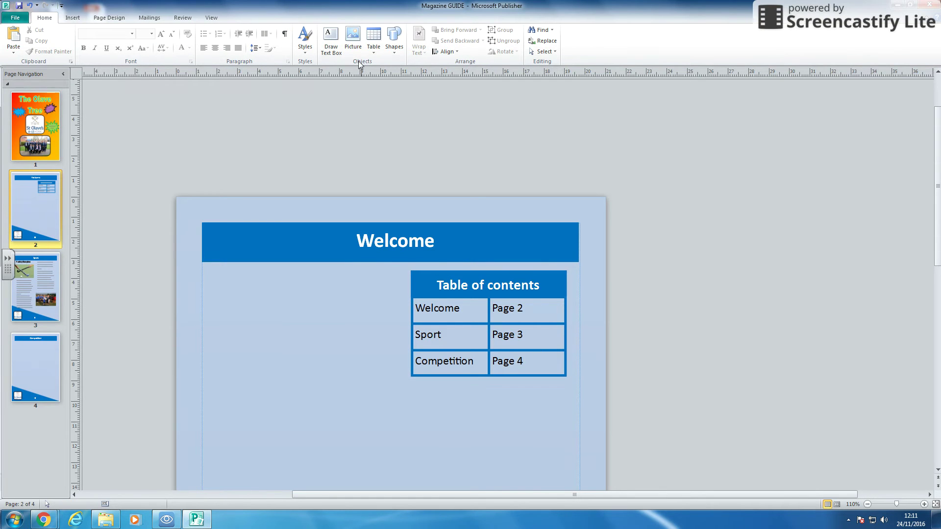
click(73, 18)
click(63, 51)
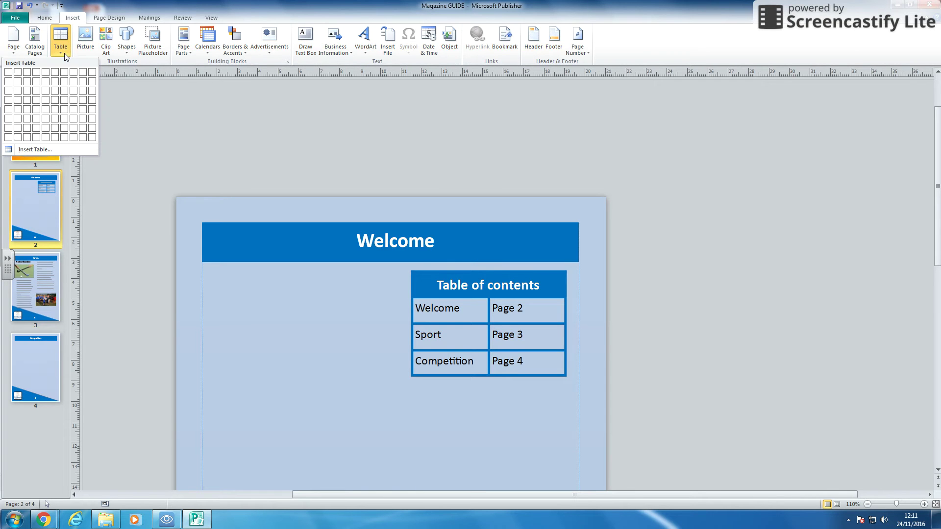
click(466, 271)
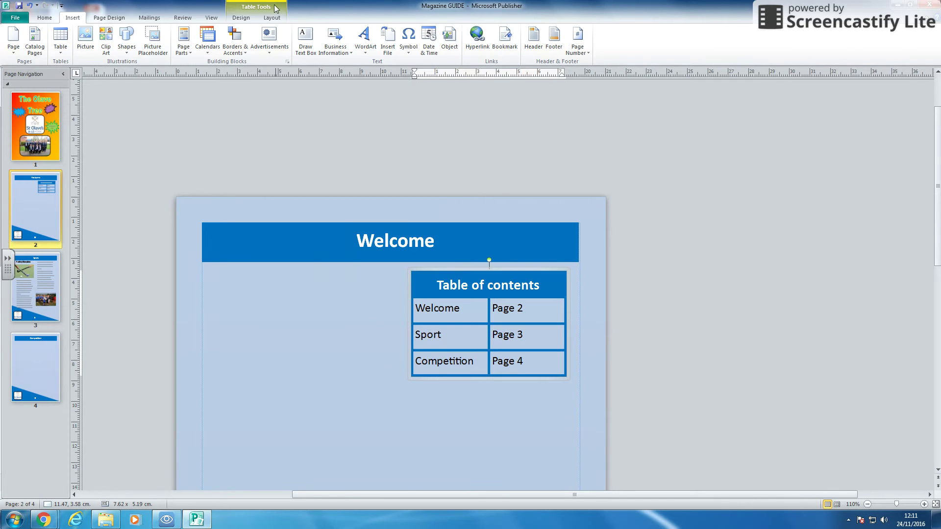
click(241, 18)
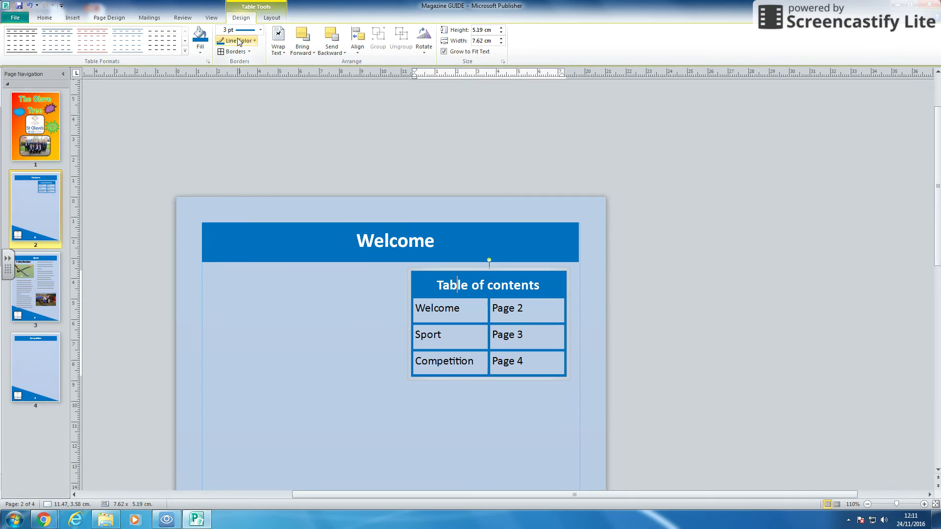
click(272, 18)
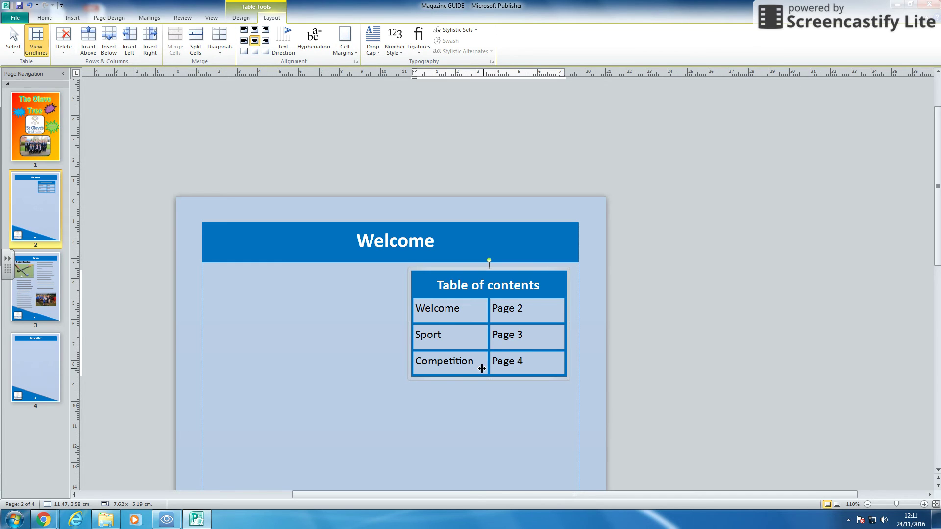
click(539, 411)
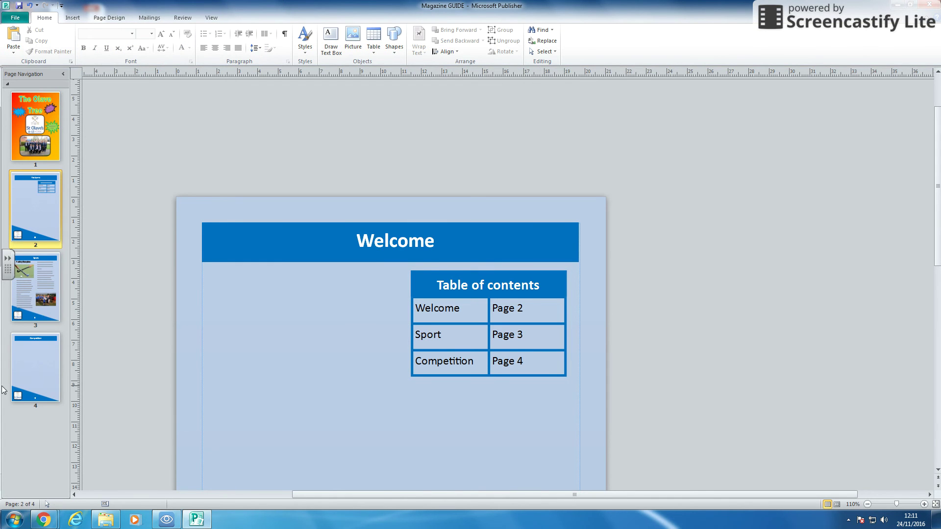